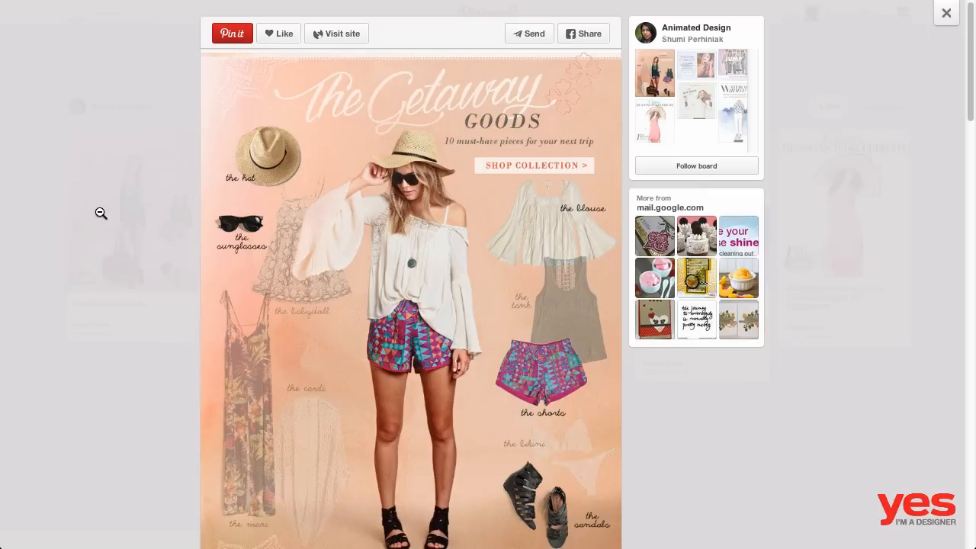
# - View the animated Cinco Reasons to Celebrate pin on the Animated Design board for reference
pyautogui.click(74, 214)
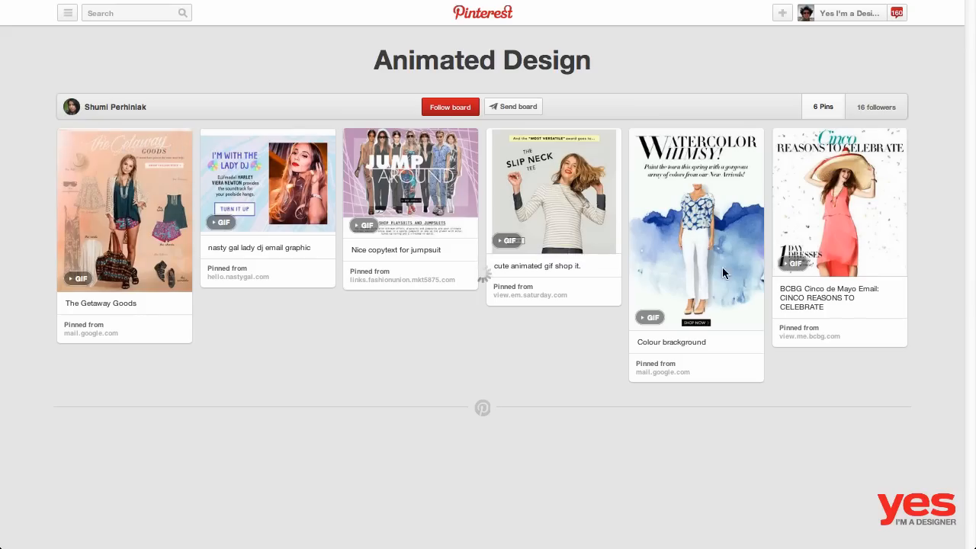
pyautogui.click(823, 210)
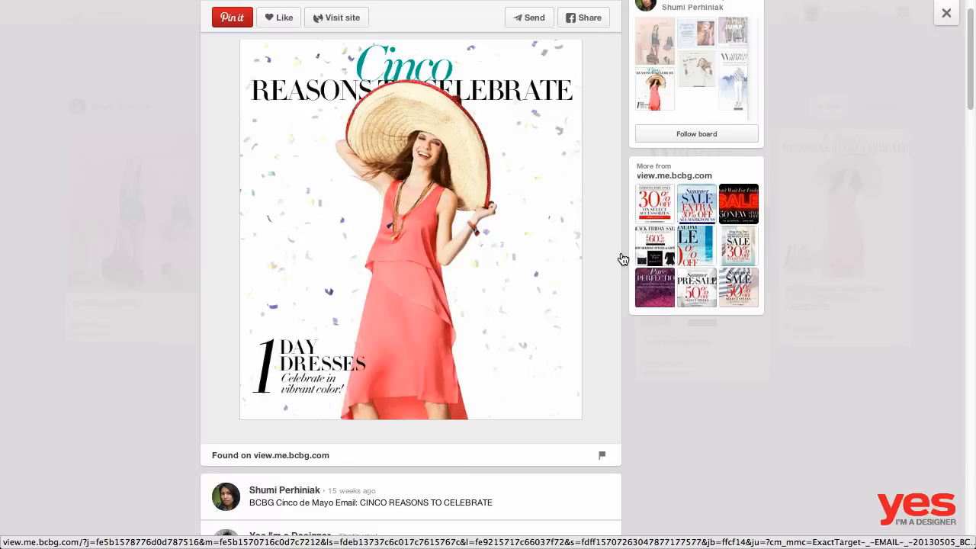
pyautogui.click(839, 349)
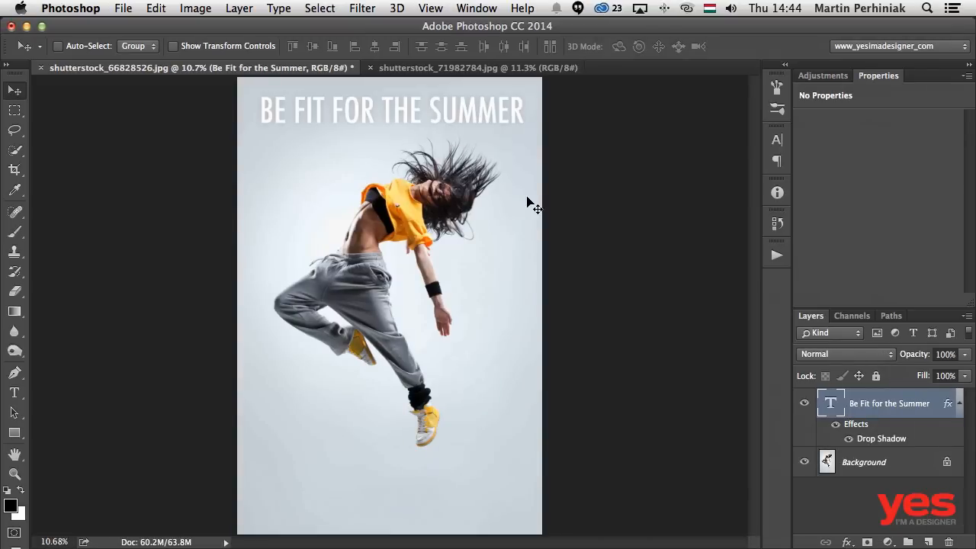
# - Tile both open documents vertically and copy the shutterstock_71982784.jpg photo into shutterstock_66828526.jpg as a new layer
pyautogui.click(427, 69)
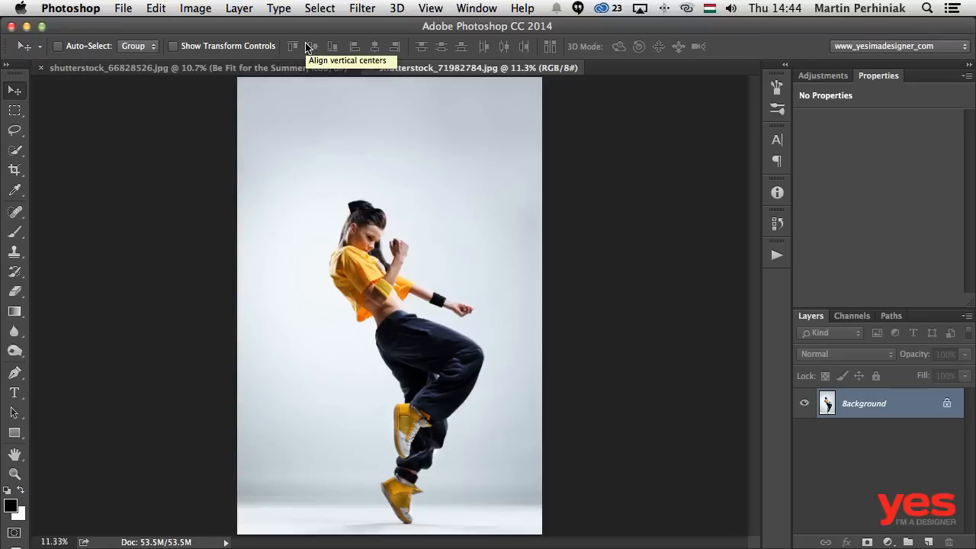
pyautogui.click(473, 10)
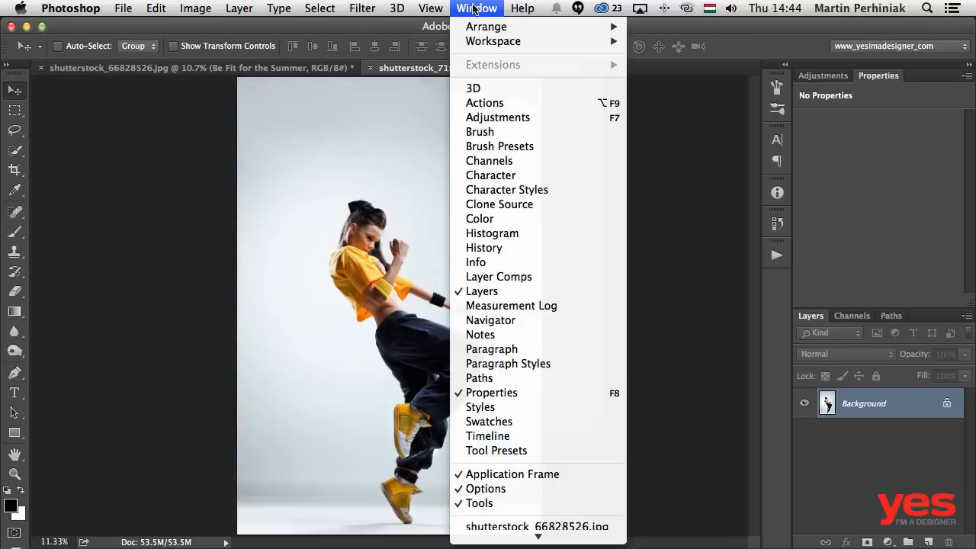
pyautogui.moveTo(496, 27)
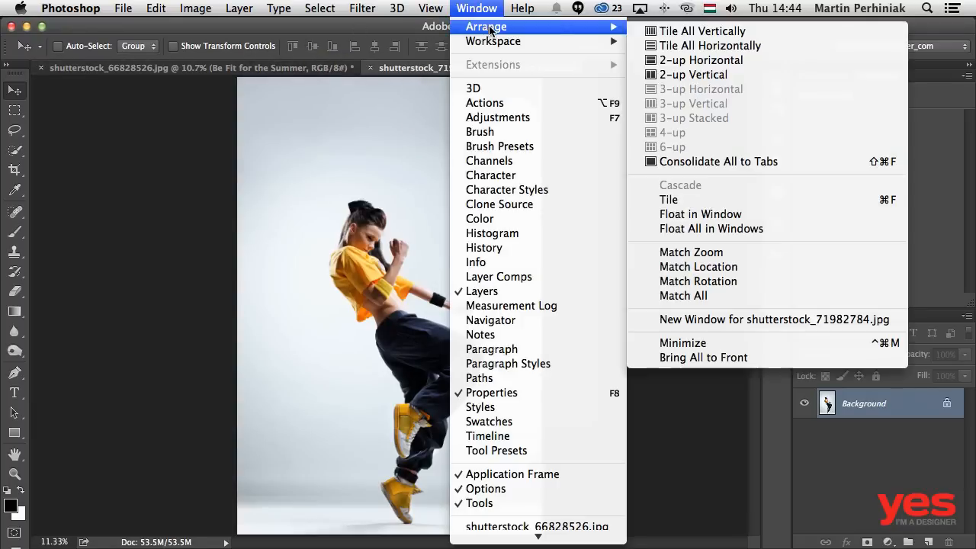
pyautogui.click(696, 32)
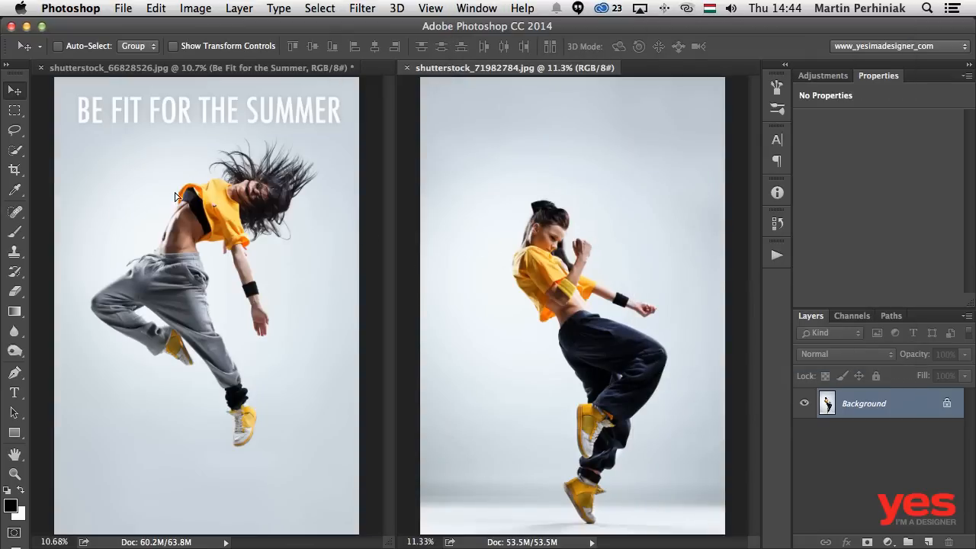
pyautogui.moveTo(134, 192); pyautogui.dragTo(133, 194)
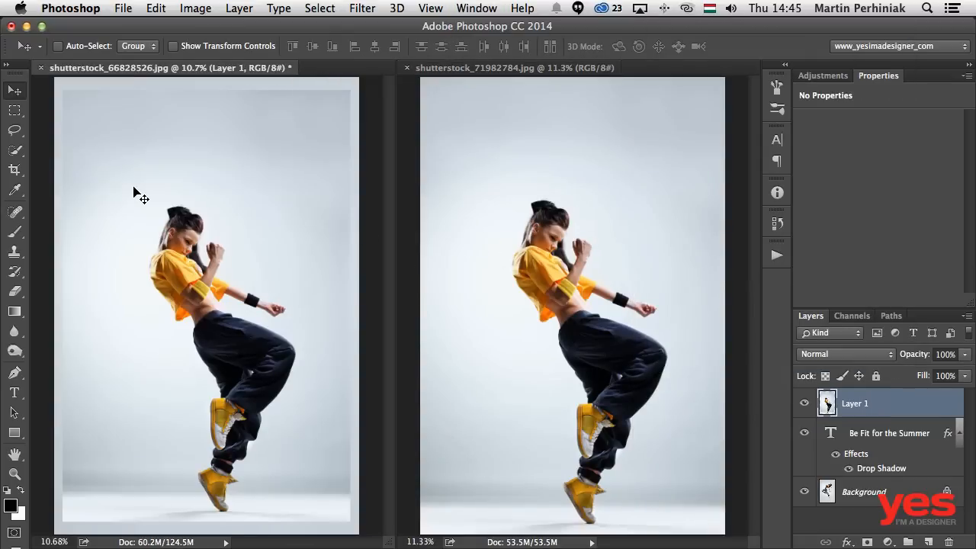
# - Close shutterstock_71982784.jpg and move Layer 1 below the Be Fit for the Summer text layer
pyautogui.click(407, 68)
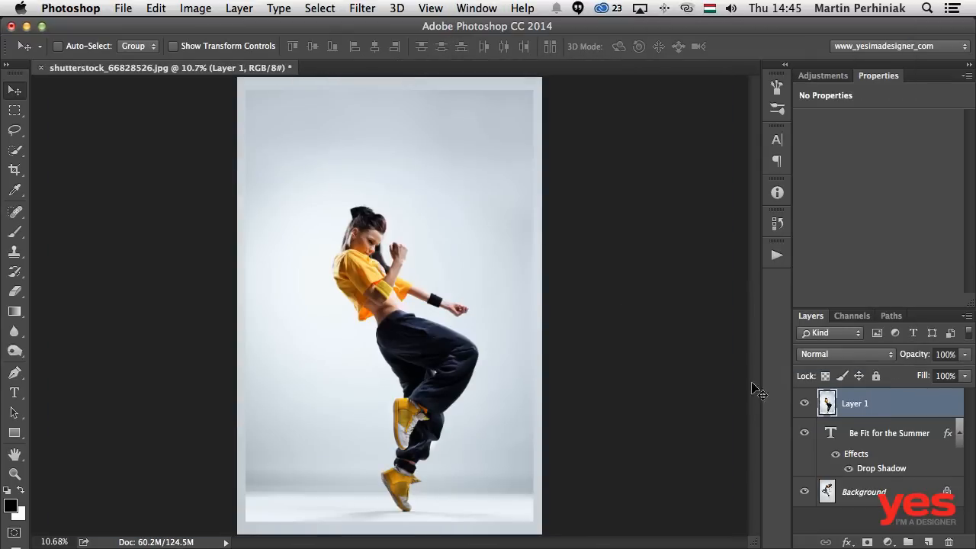
pyautogui.moveTo(858, 407); pyautogui.dragTo(831, 472)
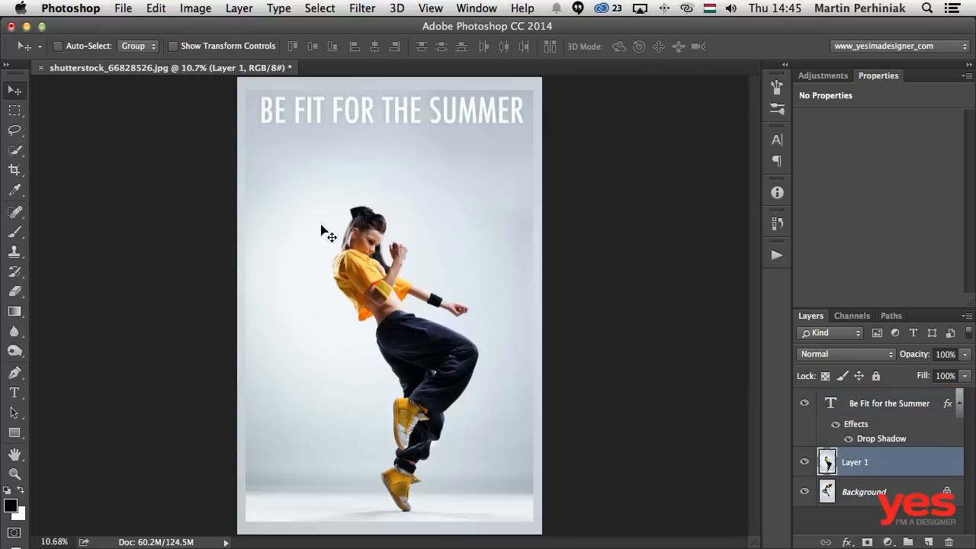
# - Align Layer 1 with the canvas's upper-left corner and scale it to about 106% so it fills the canvas
pyautogui.moveTo(324, 186); pyautogui.dragTo(314, 170)
pyautogui.hotkey('ctrl', 't')
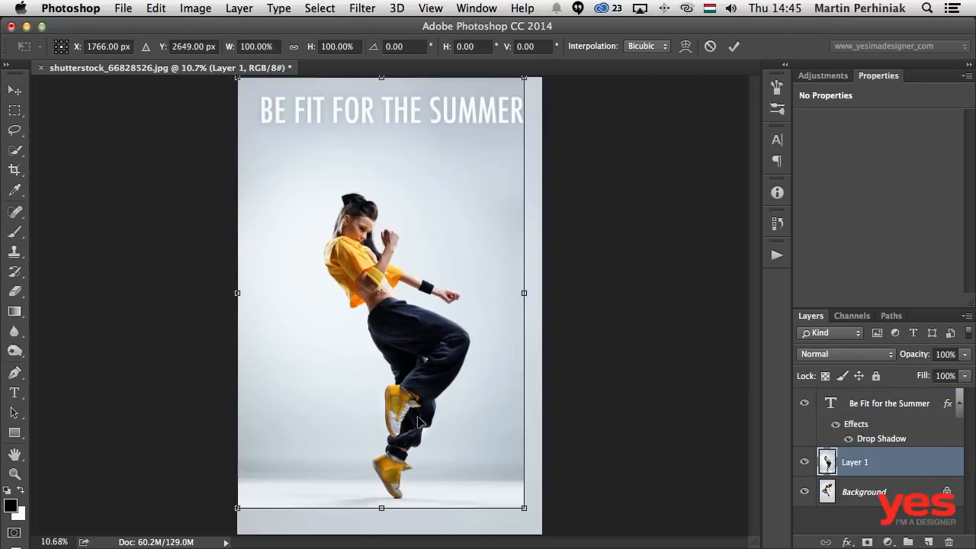
pyautogui.moveTo(525, 509); pyautogui.dragTo(545, 535)
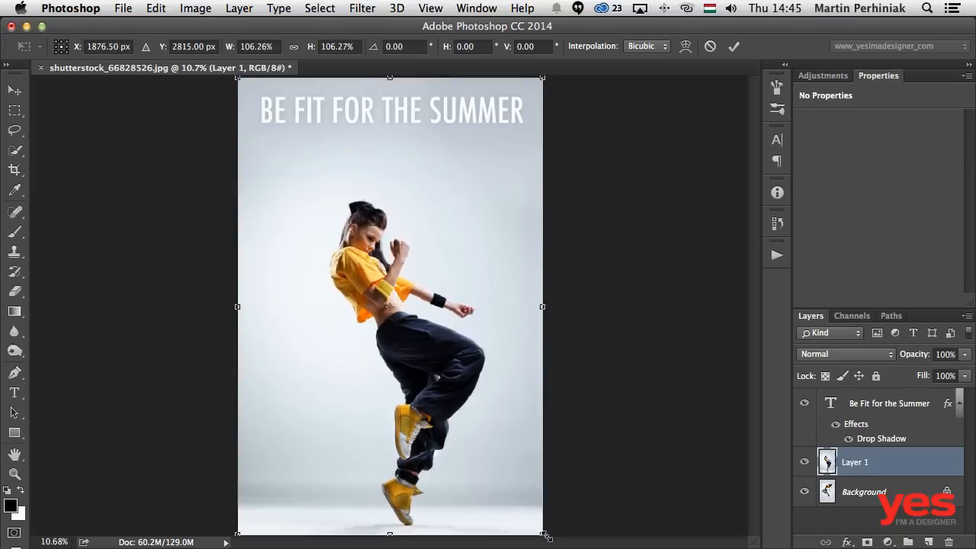
pyautogui.press('Return')
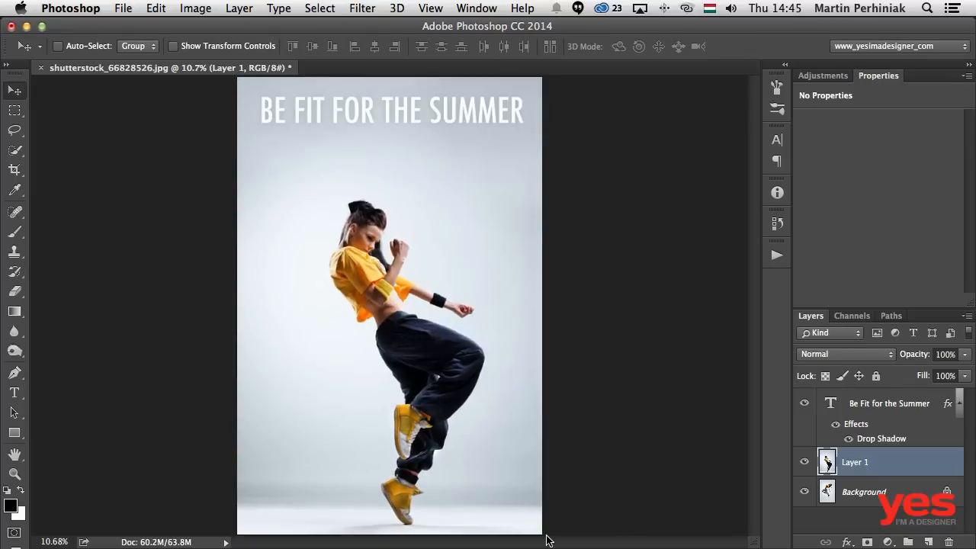
# - Compare the two dancer photos by toggling Layer 1's visibility and inspect the dancer's details at 100% zoom
pyautogui.click(803, 462)
pyautogui.click(803, 462)
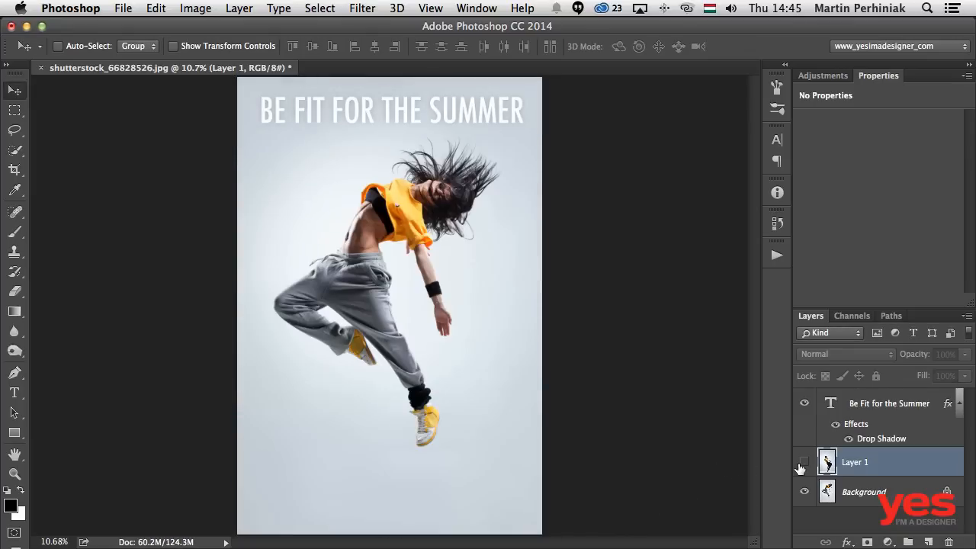
pyautogui.click(803, 462)
pyautogui.click(803, 462)
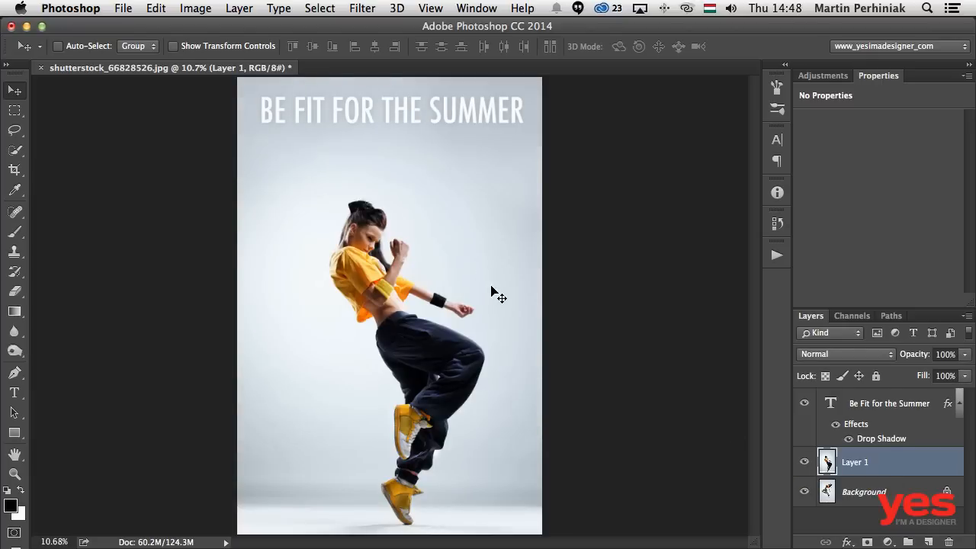
pyautogui.press('super+1')
pyautogui.scroll(10, 262, 213)
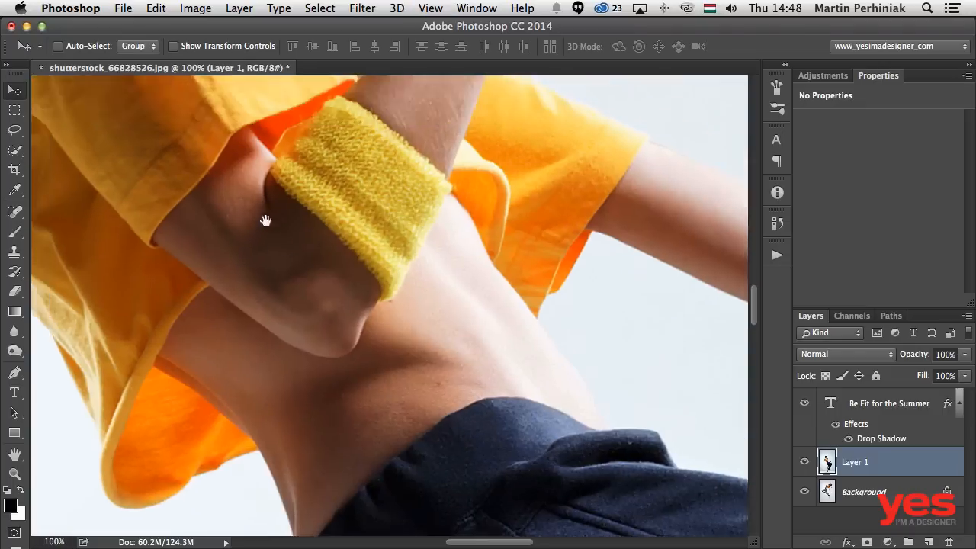
pyautogui.scroll(3, 374, 448)
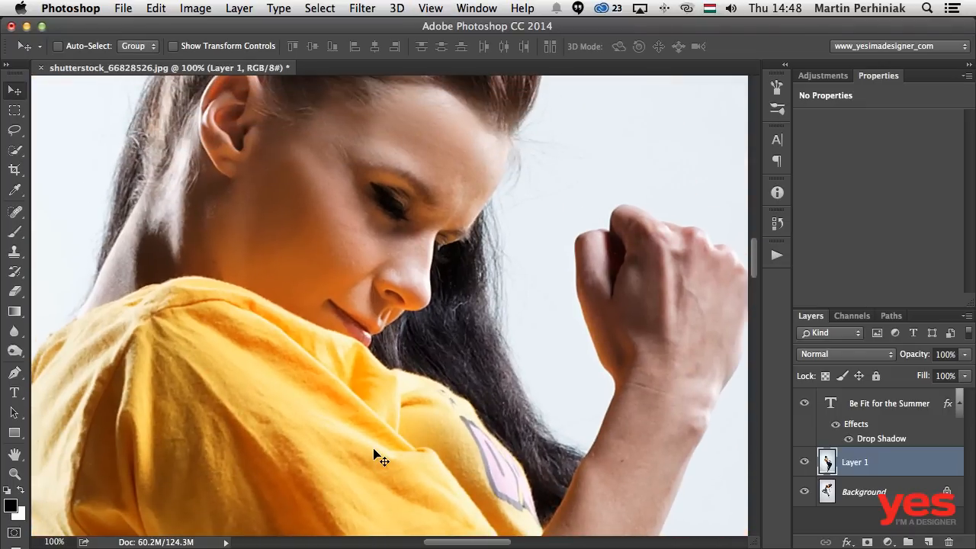
pyautogui.press('super+0')
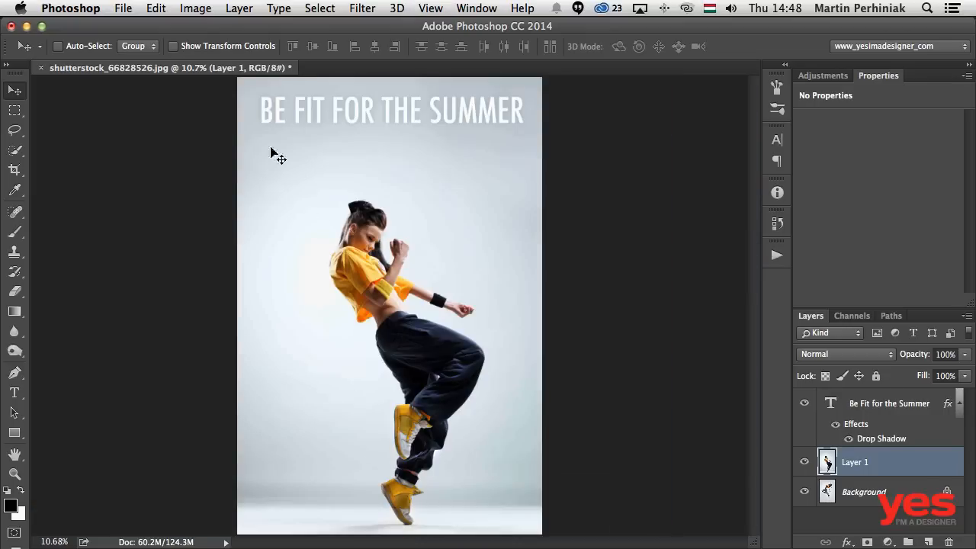
# - Resize the image in pixels to a height of 400 px with proportions linked, giving a 267 px width
pyautogui.click(195, 8)
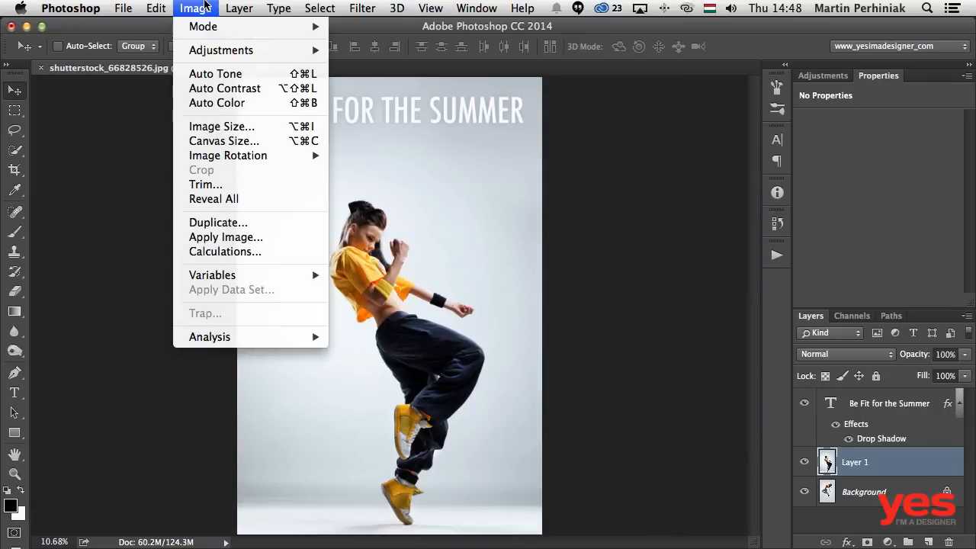
pyautogui.click(222, 127)
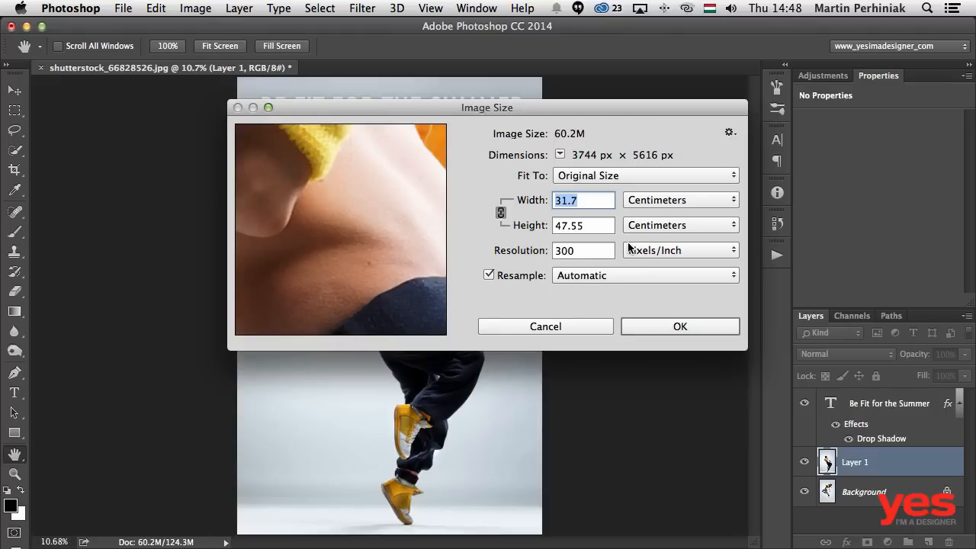
pyautogui.click(639, 204)
pyautogui.click(632, 173)
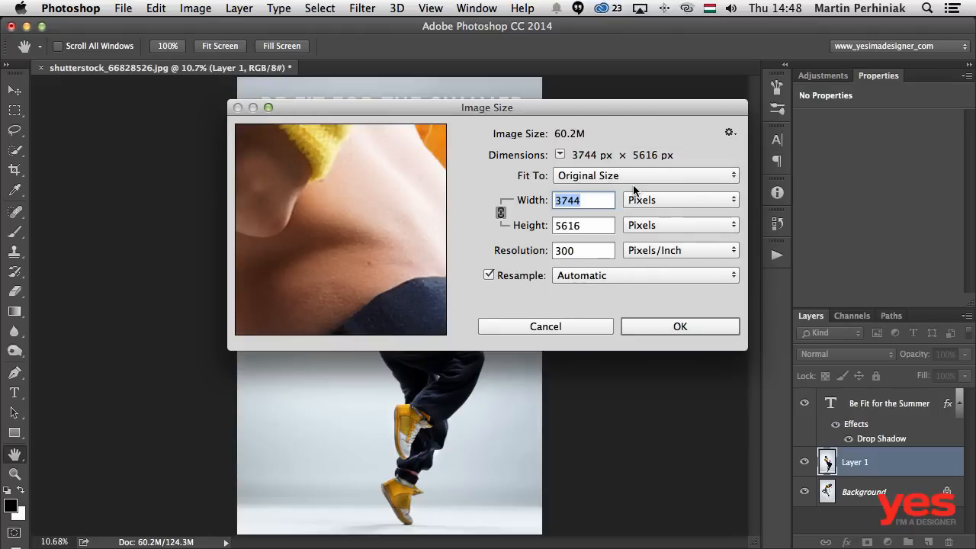
pyautogui.doubleClick(587, 226)
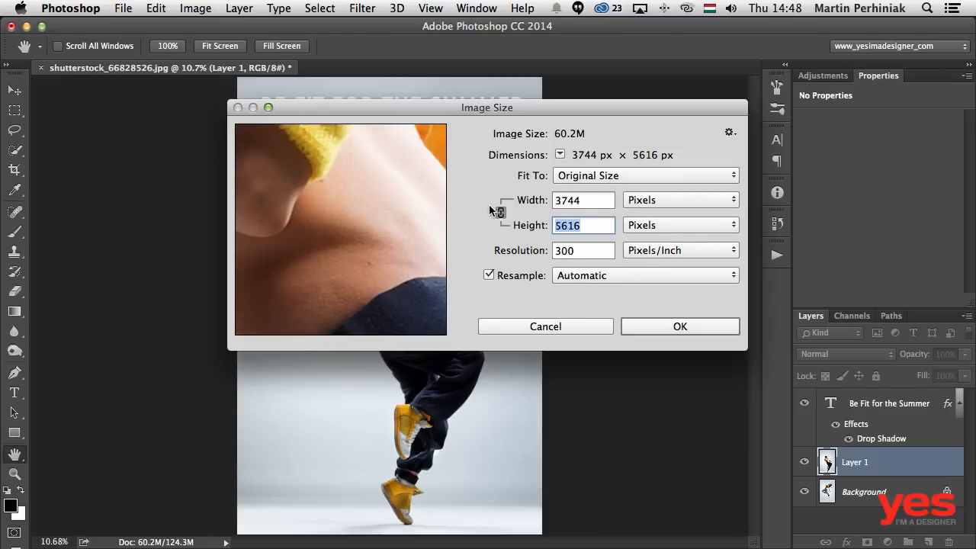
pyautogui.write('400')
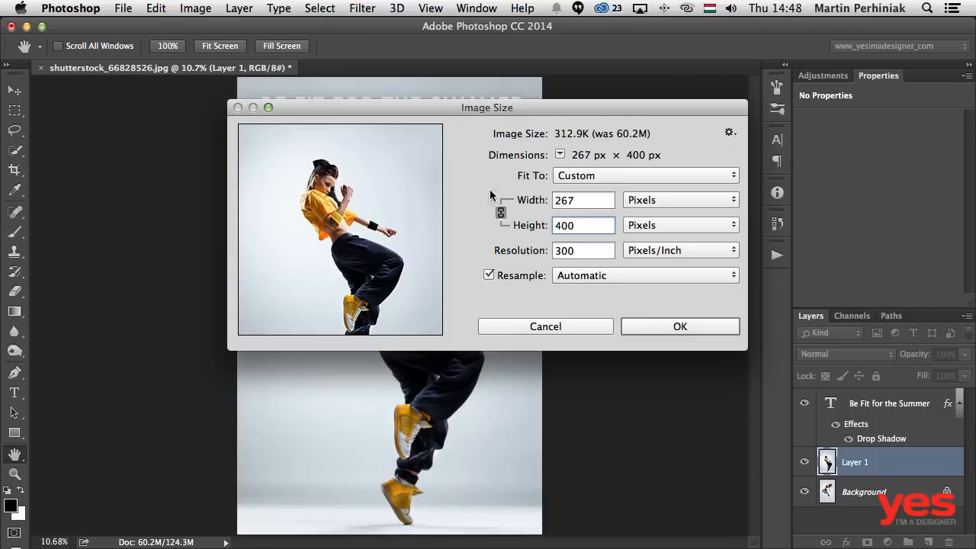
pyautogui.click(659, 325)
# - Check the resized image at 100% zoom by hiding and showing Layer 1
pyautogui.press('v')
pyautogui.press('super+1')
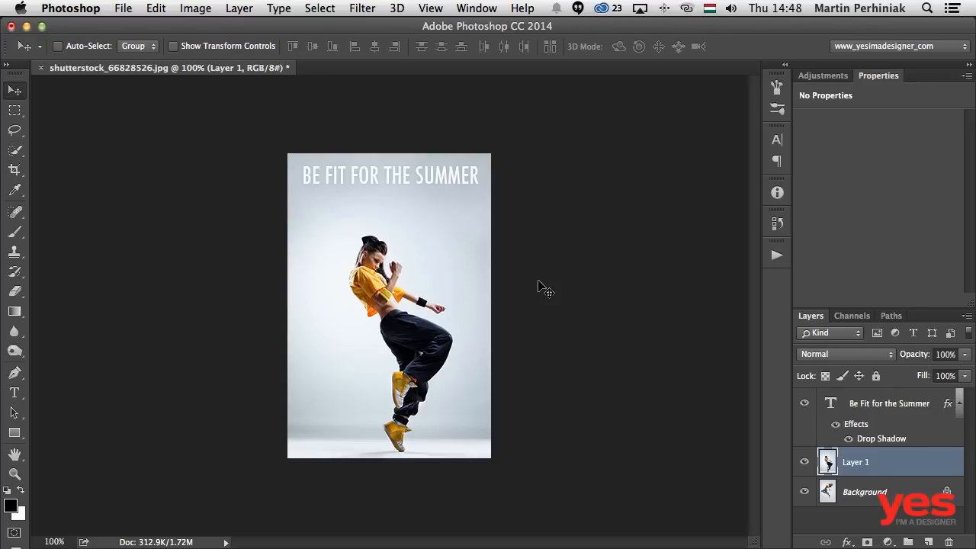
pyautogui.click(805, 463)
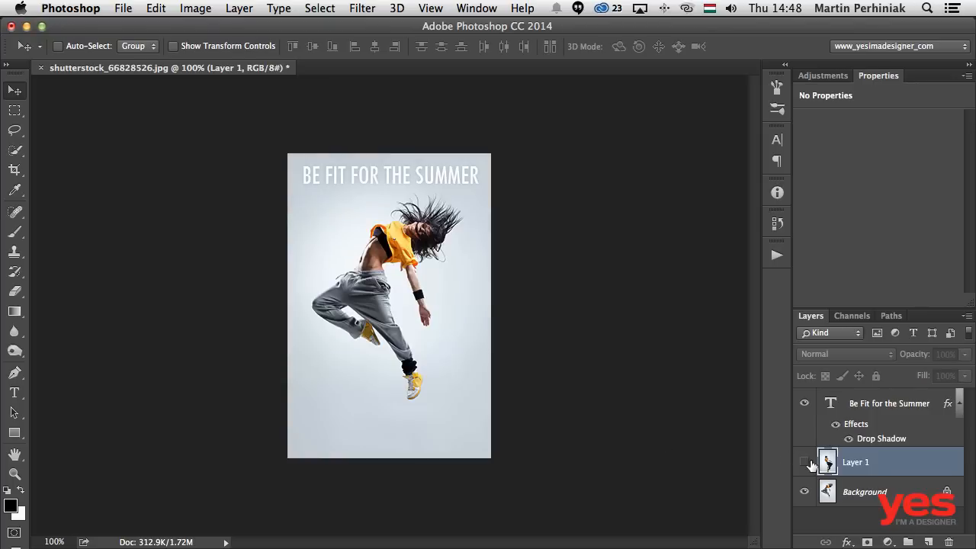
pyautogui.click(806, 463)
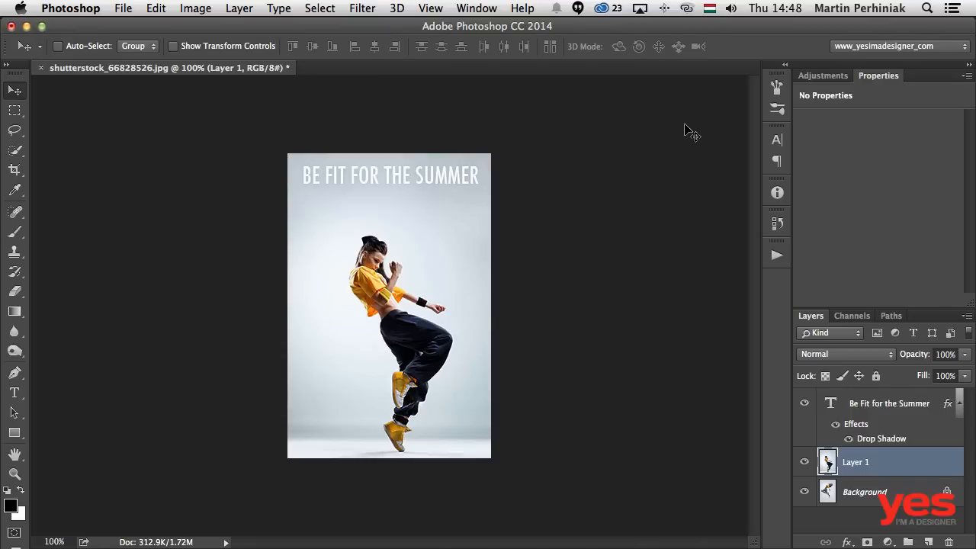
# - Show the Timeline and create a frame animation for the document
pyautogui.click(472, 9)
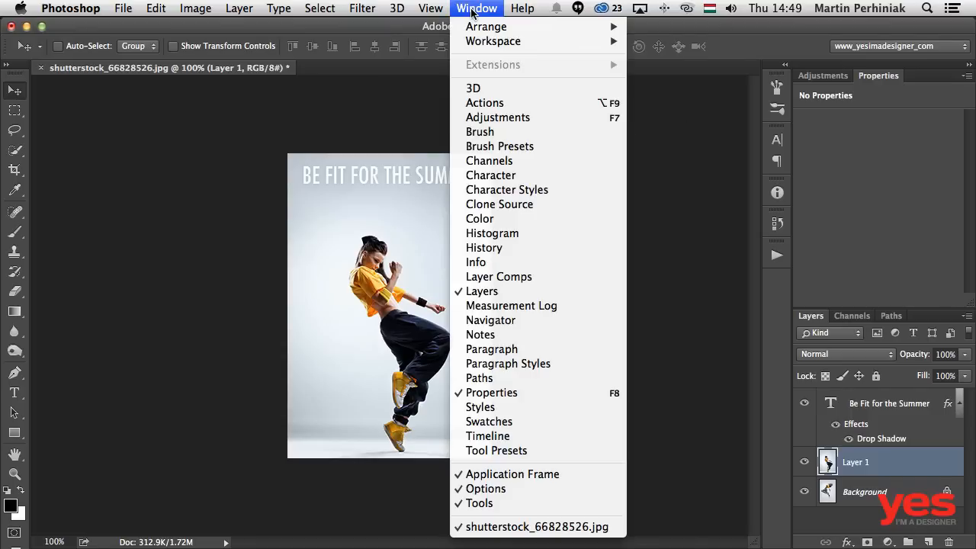
pyautogui.click(509, 436)
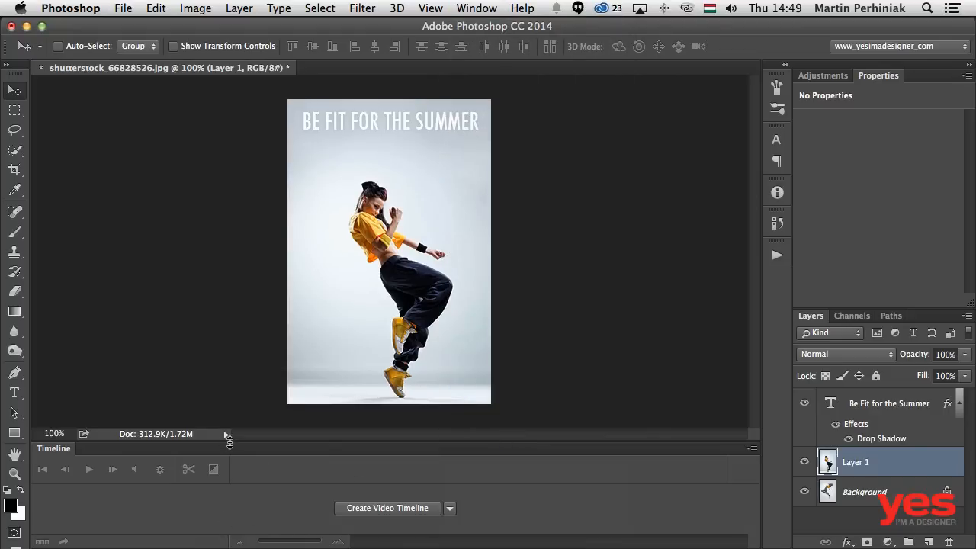
pyautogui.moveTo(229, 441); pyautogui.dragTo(235, 363)
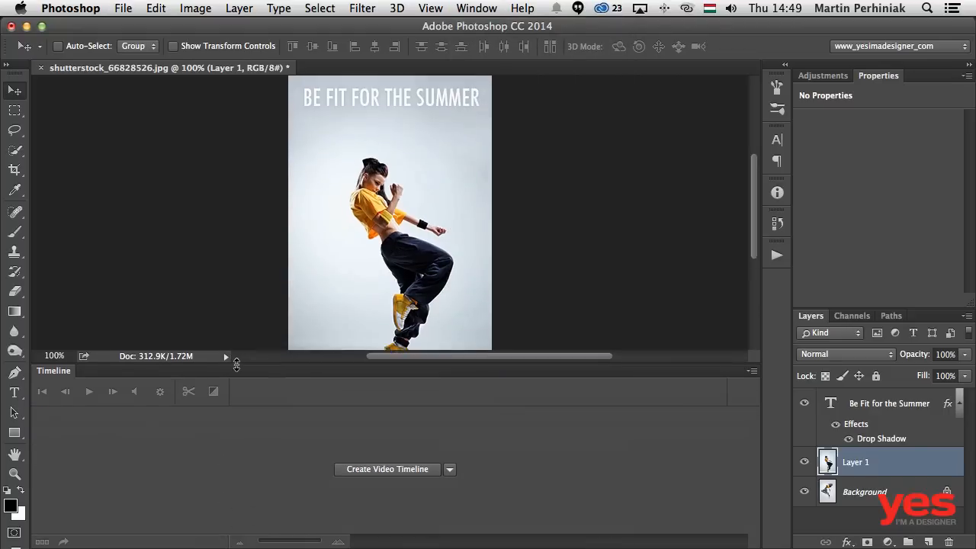
pyautogui.click(450, 470)
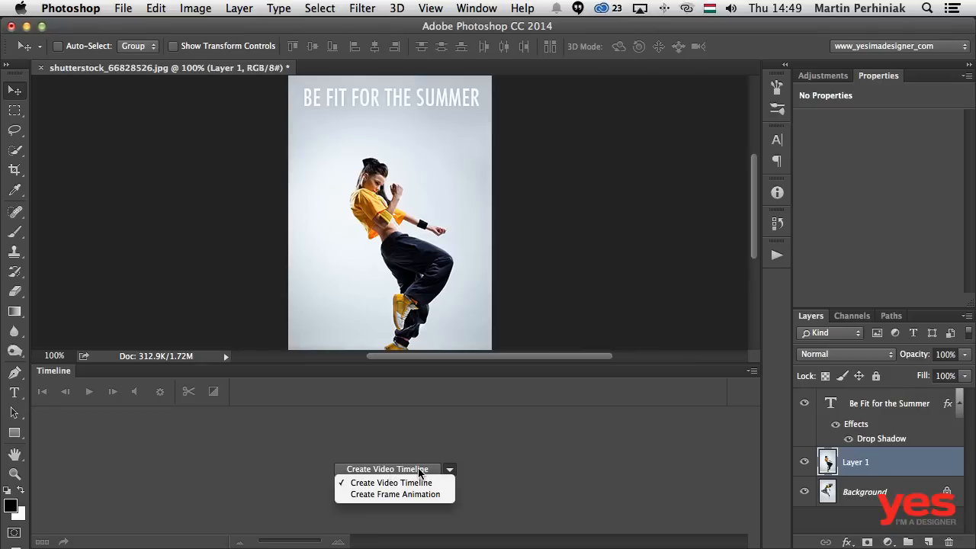
pyautogui.click(384, 495)
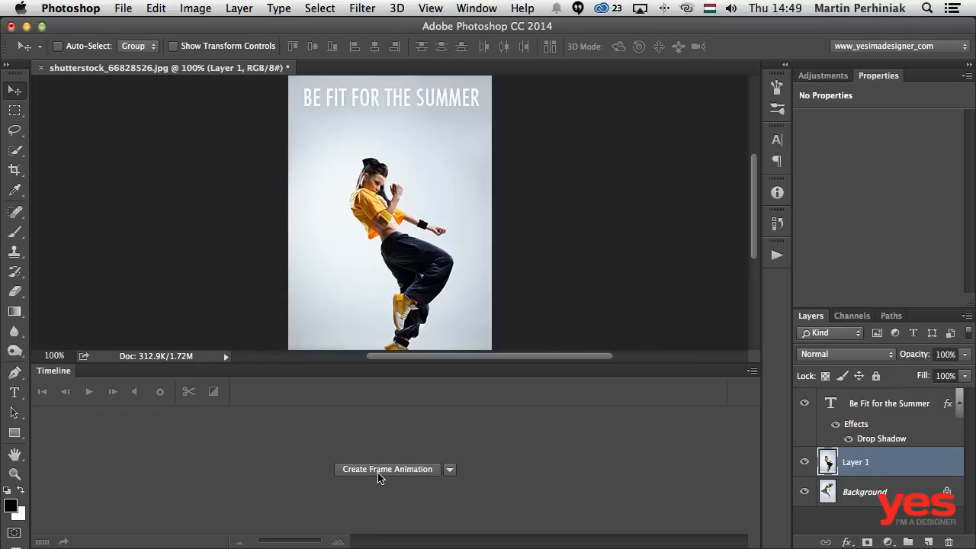
pyautogui.click(380, 469)
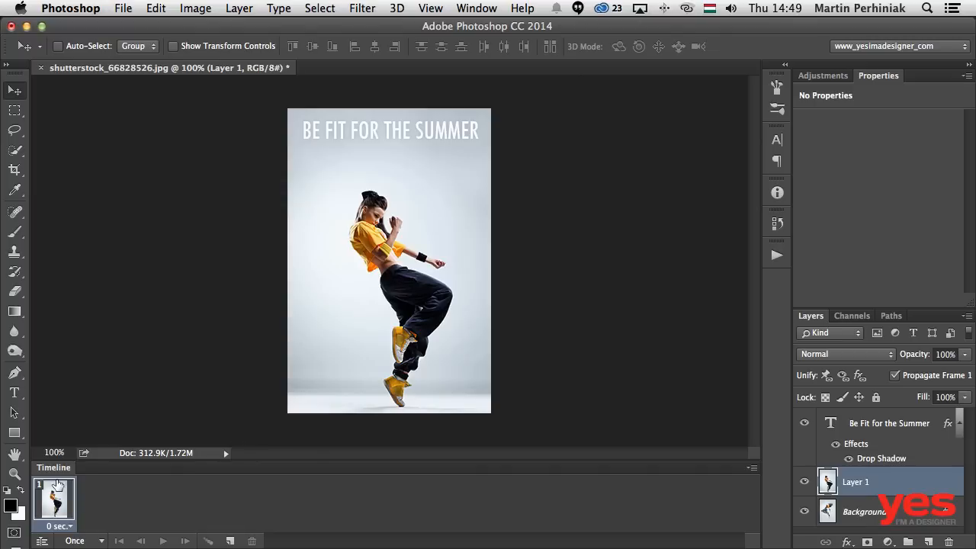
# - Add a second animation frame with Layer 1 hidden and compare it with the first frame
pyautogui.click(230, 541)
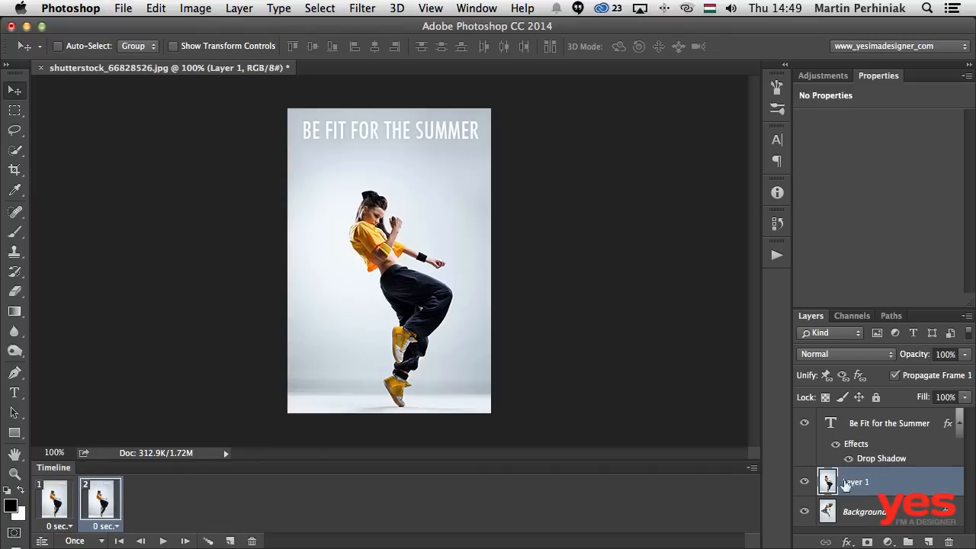
pyautogui.click(803, 482)
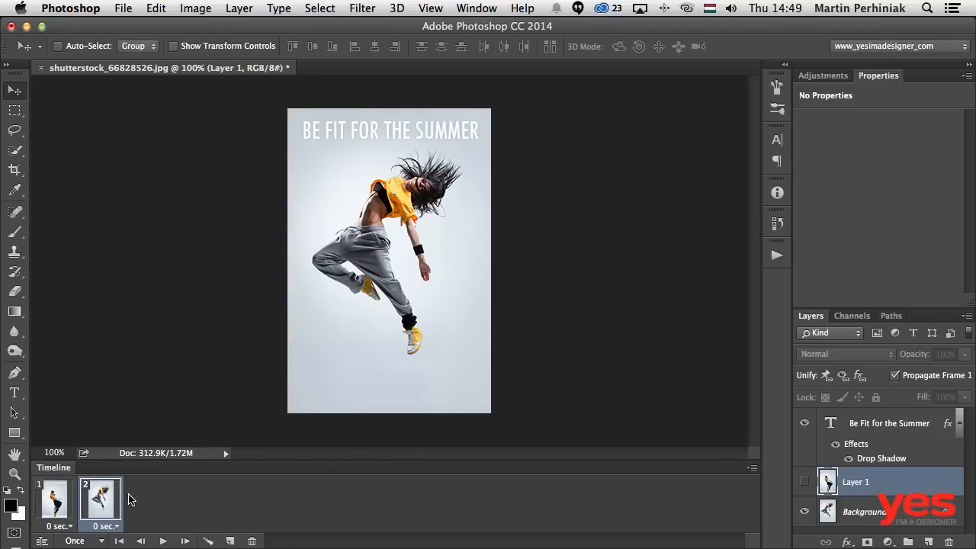
pyautogui.click(65, 503)
pyautogui.click(95, 505)
pyautogui.click(58, 510)
pyautogui.click(102, 517)
# - Set the delay of both animation frames to 1.0 second
pyautogui.click(67, 526)
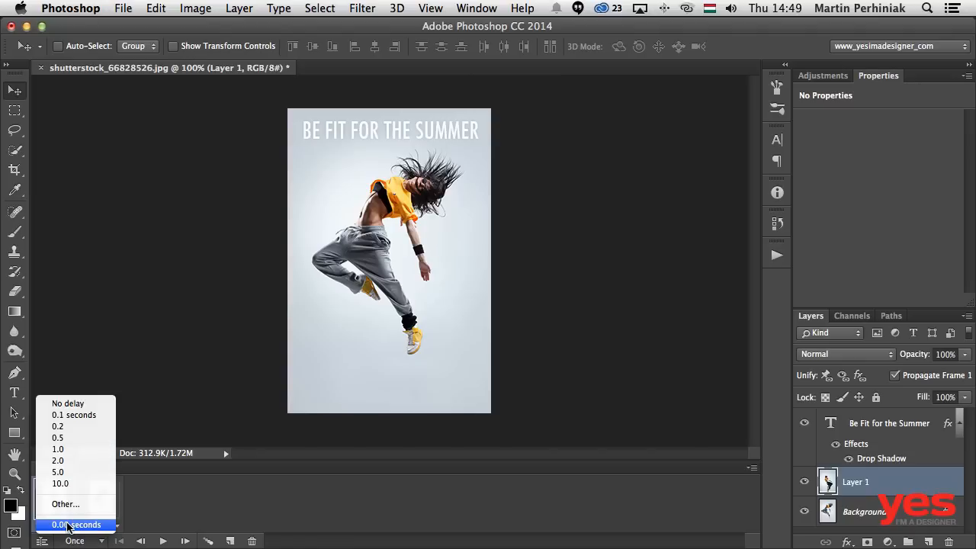
pyautogui.click(76, 448)
pyautogui.click(115, 526)
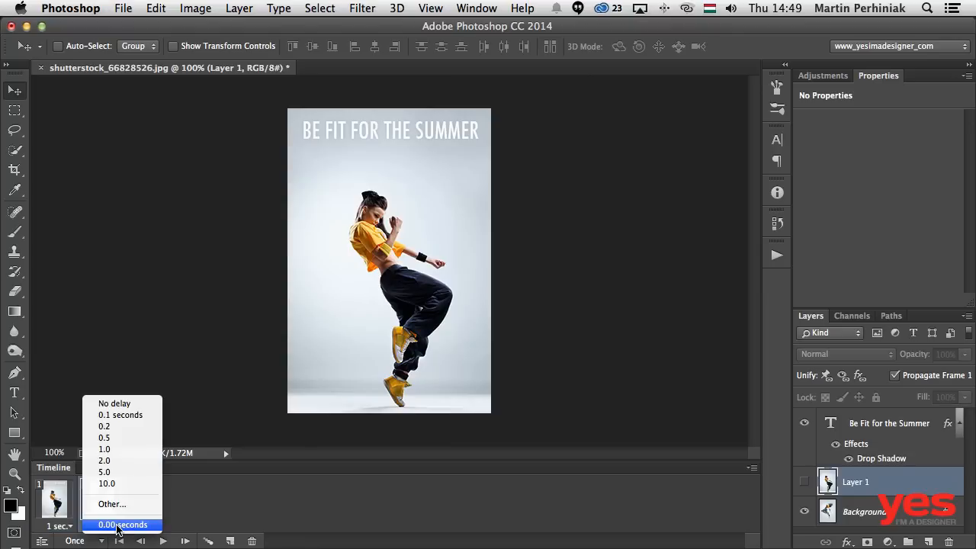
pyautogui.click(109, 451)
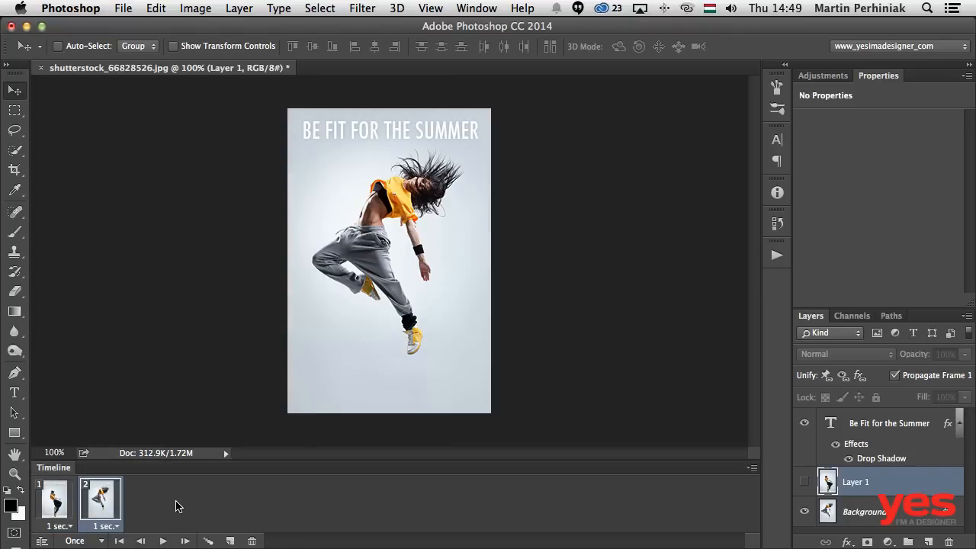
# - Set the animation's looping to Forever and play it back in the Timeline
pyautogui.click(159, 541)
pyautogui.click(103, 541)
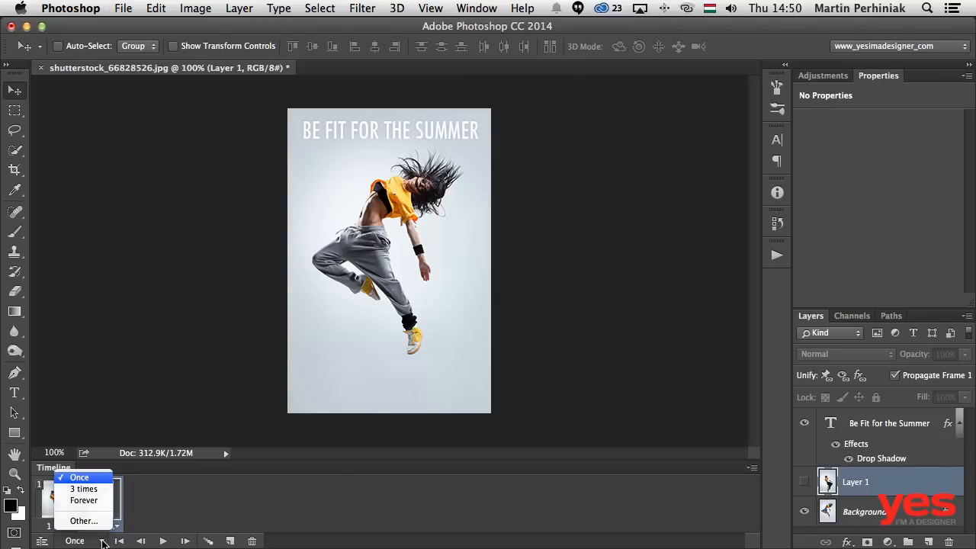
pyautogui.click(84, 500)
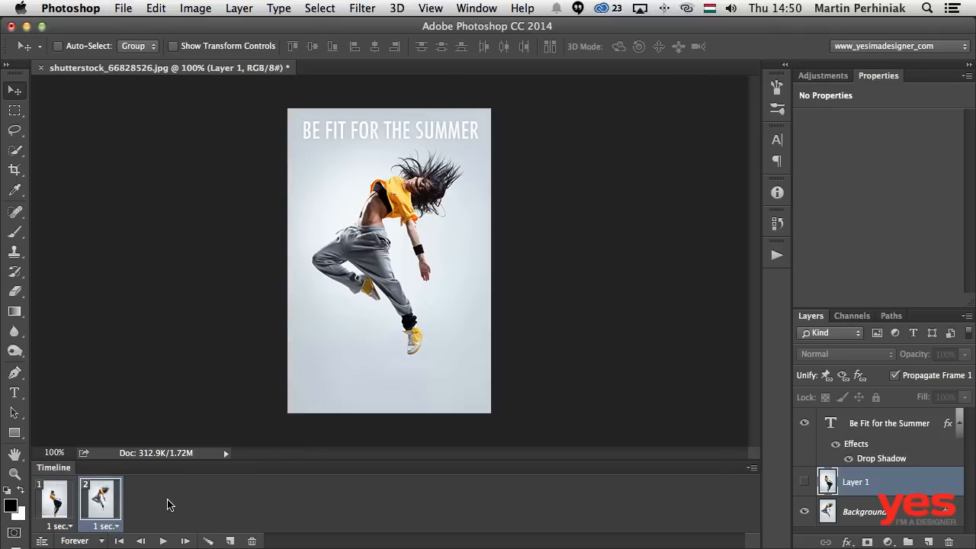
pyautogui.click(162, 541)
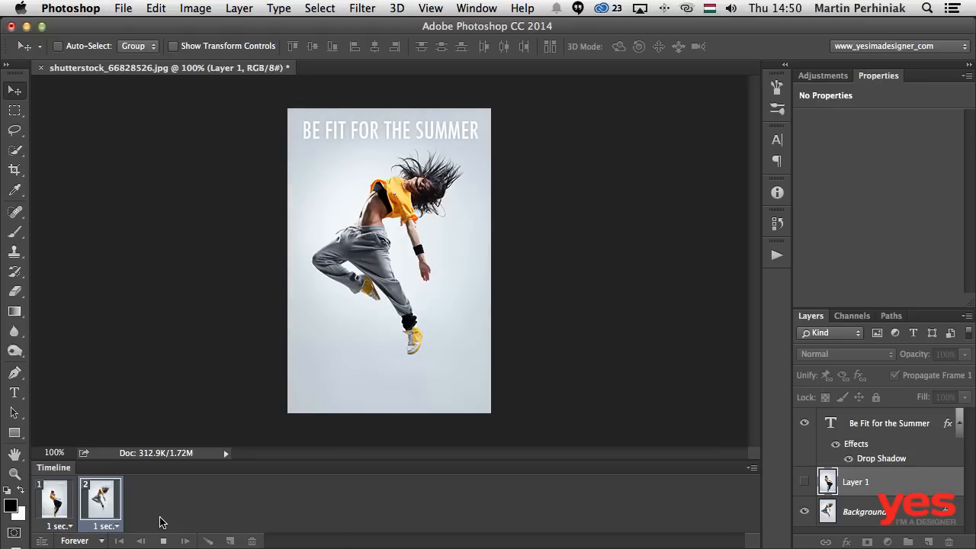
pyautogui.click(164, 541)
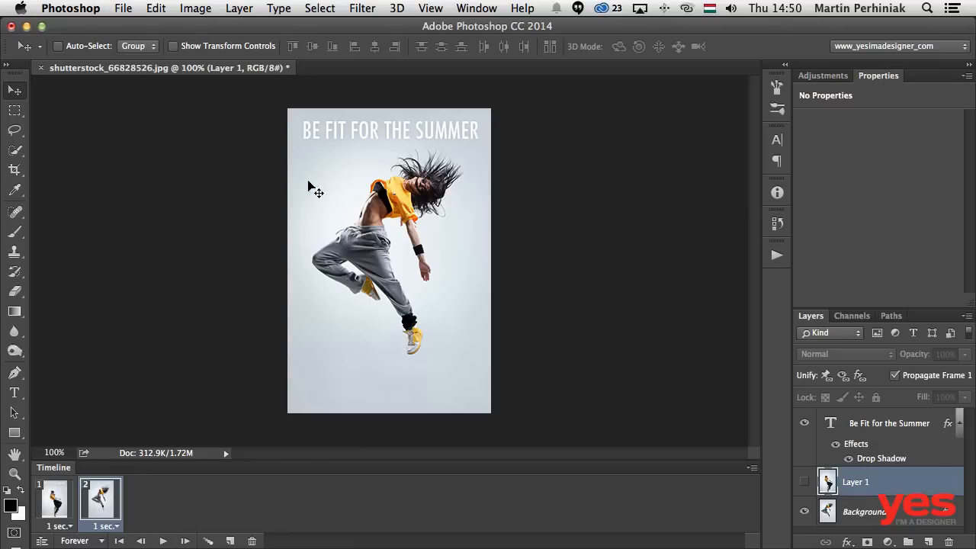
# - Open Save for Web with the GIF 128 Dithered preset and play the optimized animation
pyautogui.click(124, 9)
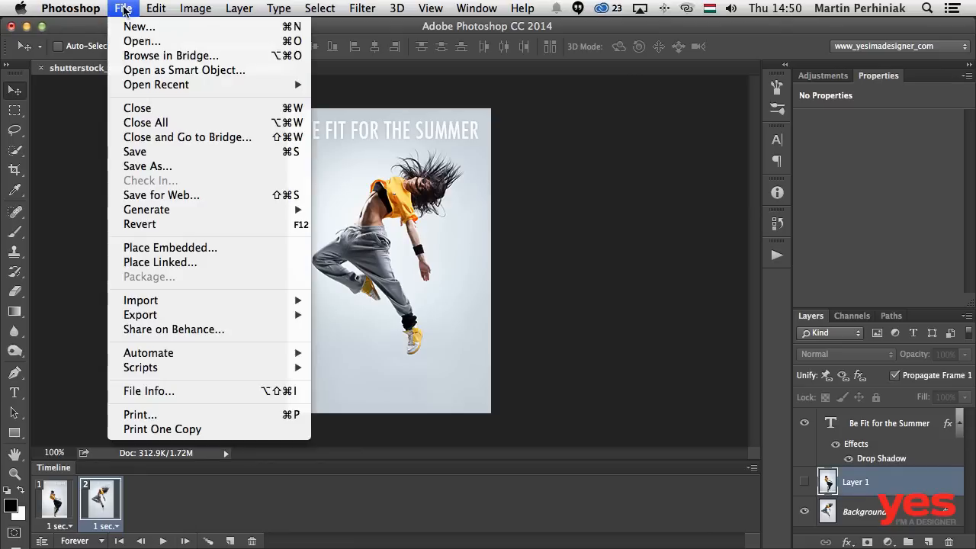
pyautogui.click(191, 198)
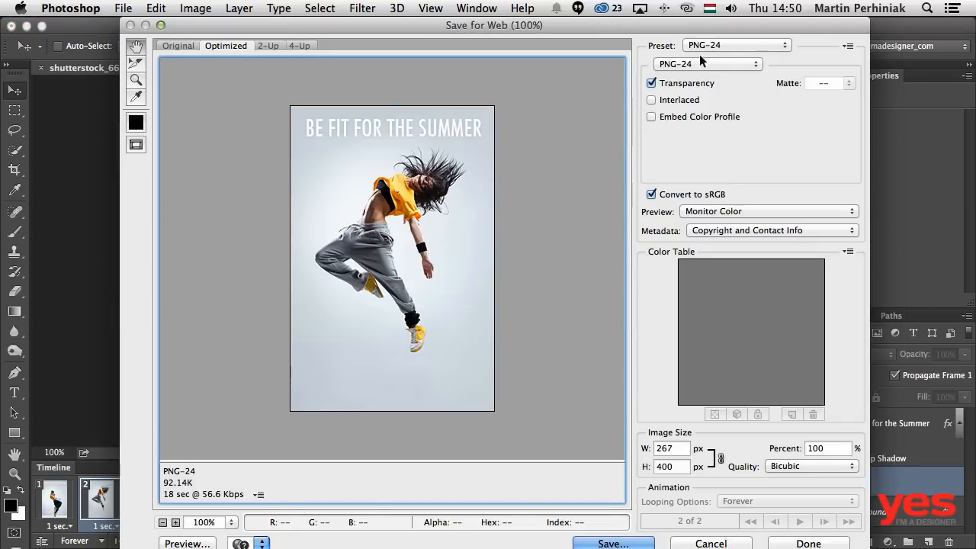
pyautogui.click(728, 45)
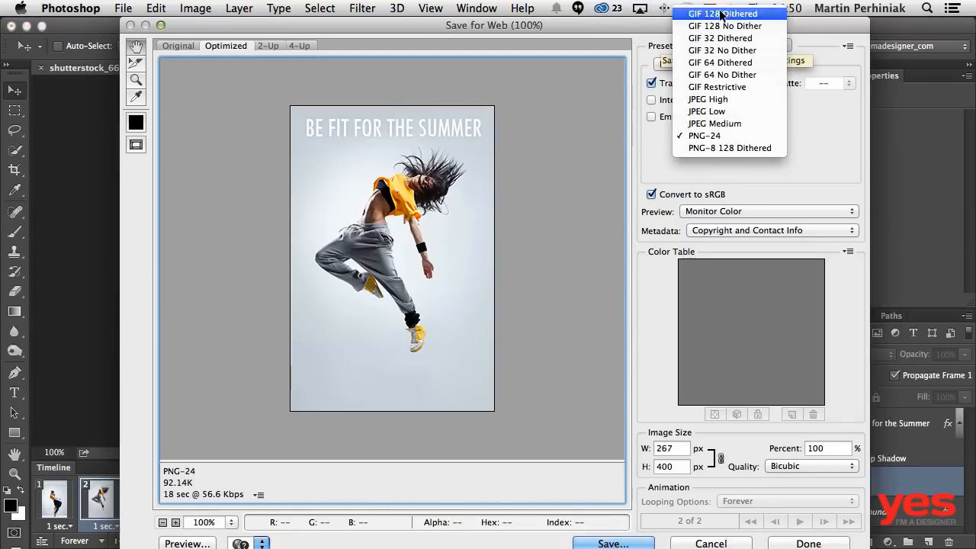
pyautogui.press('Escape')
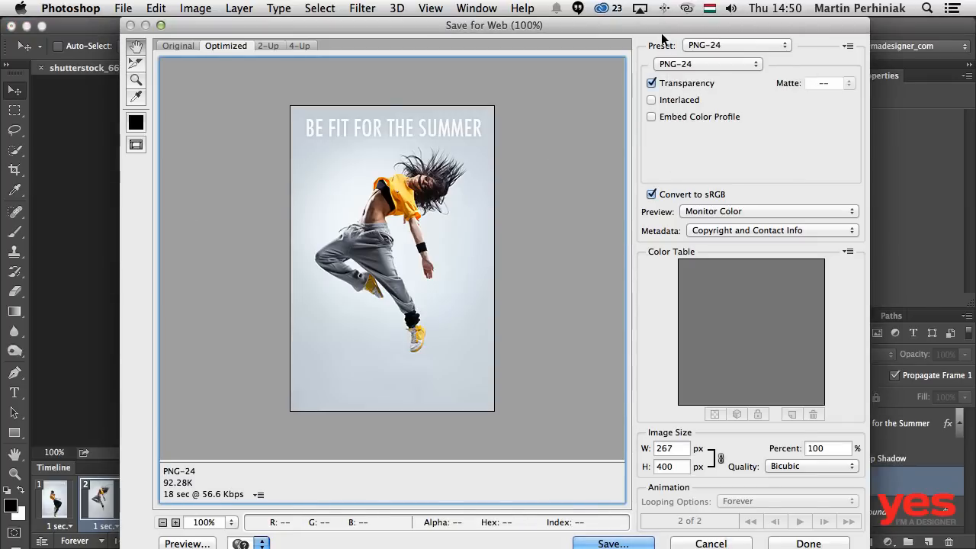
pyautogui.click(709, 47)
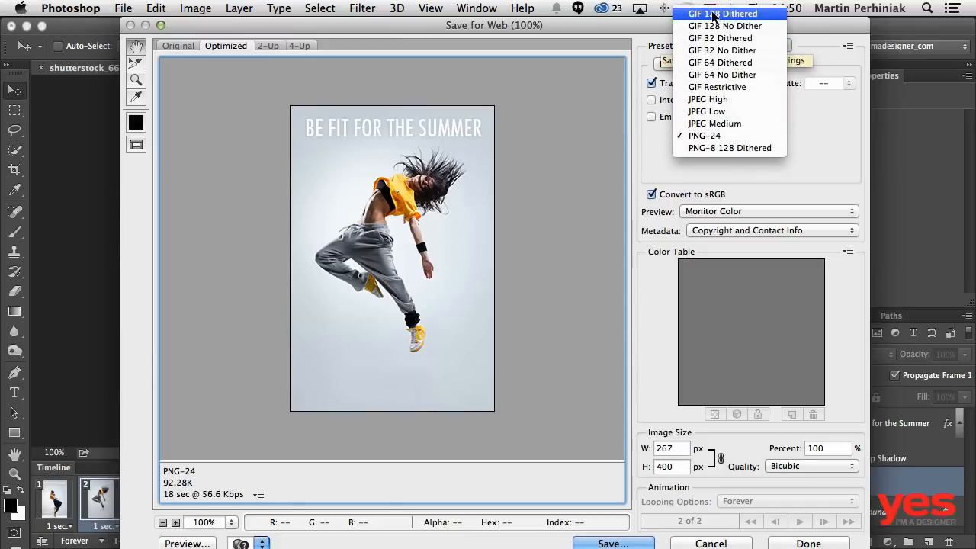
pyautogui.click(714, 15)
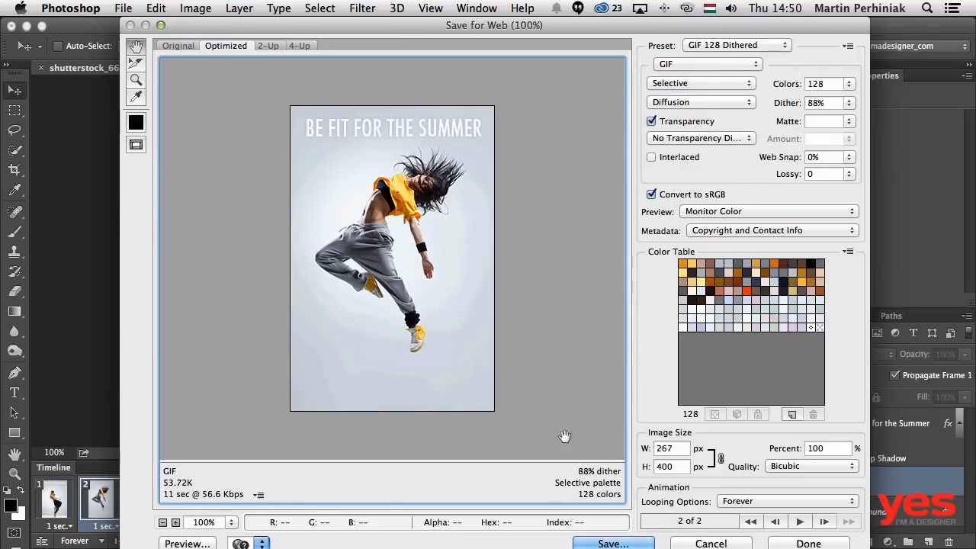
pyautogui.click(799, 522)
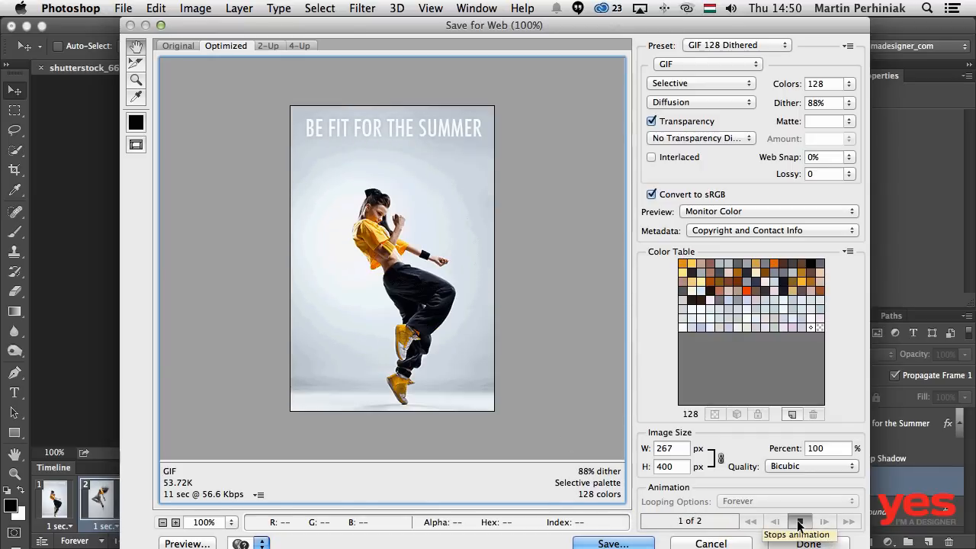
pyautogui.click(799, 523)
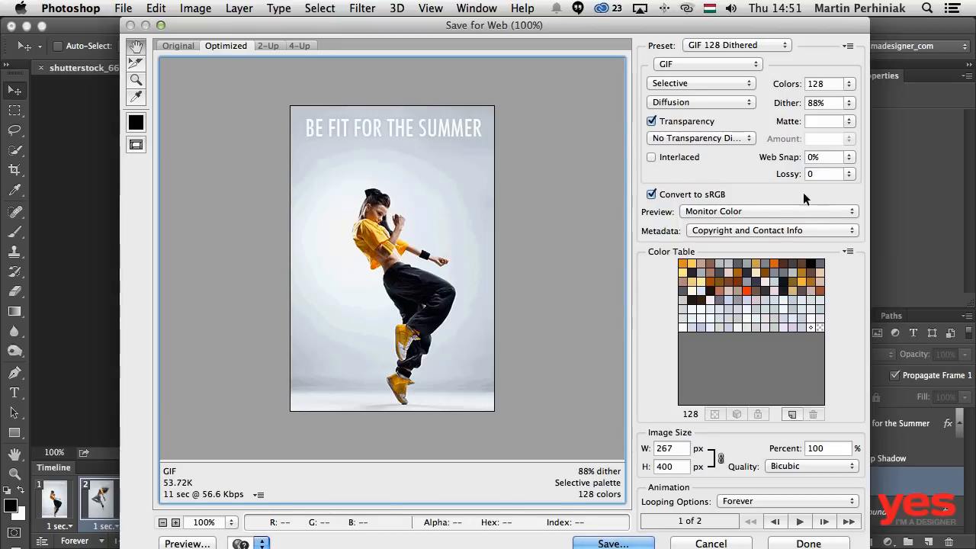
# - Raise the GIF to 256 colors with 100% dither and play the animation to check its quality
pyautogui.click(850, 84)
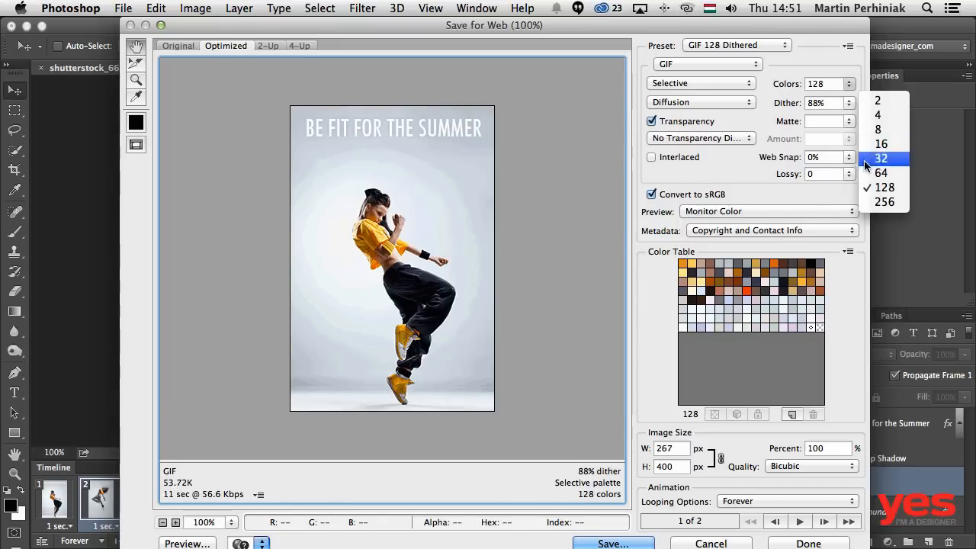
pyautogui.click(871, 201)
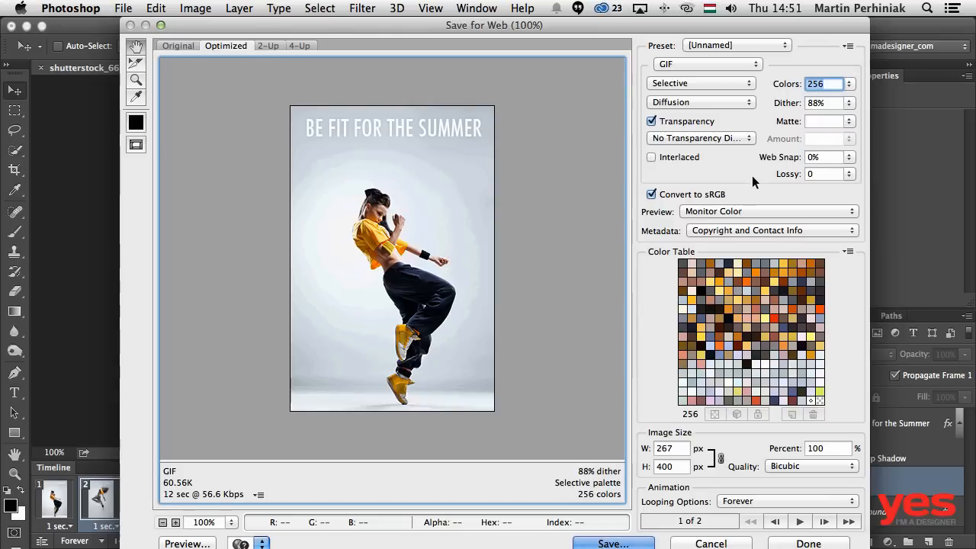
pyautogui.click(849, 103)
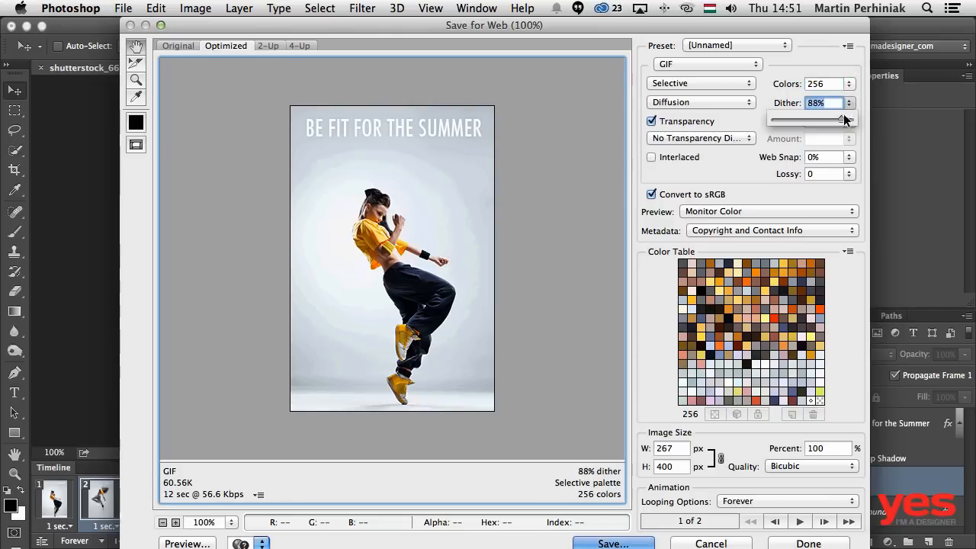
pyautogui.moveTo(839, 119); pyautogui.dragTo(865, 117)
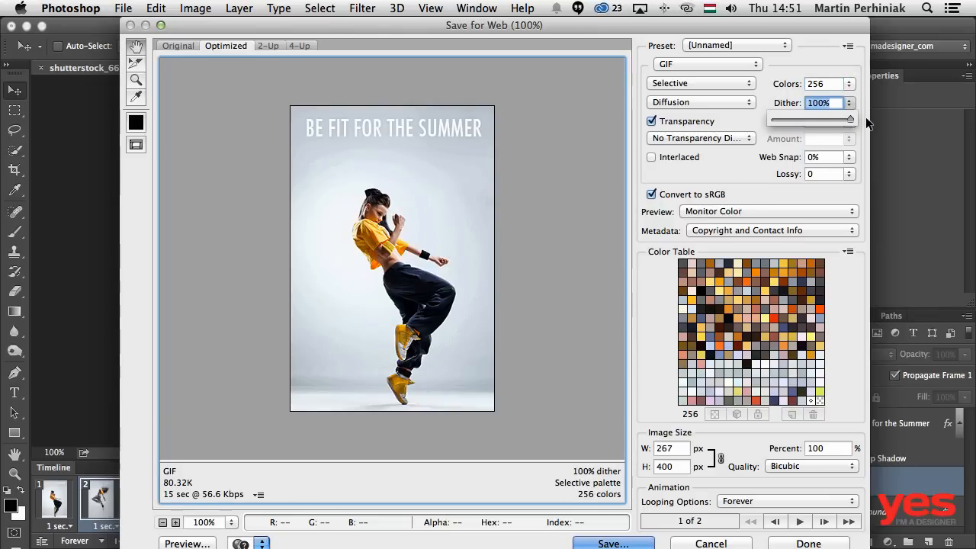
pyautogui.click(720, 163)
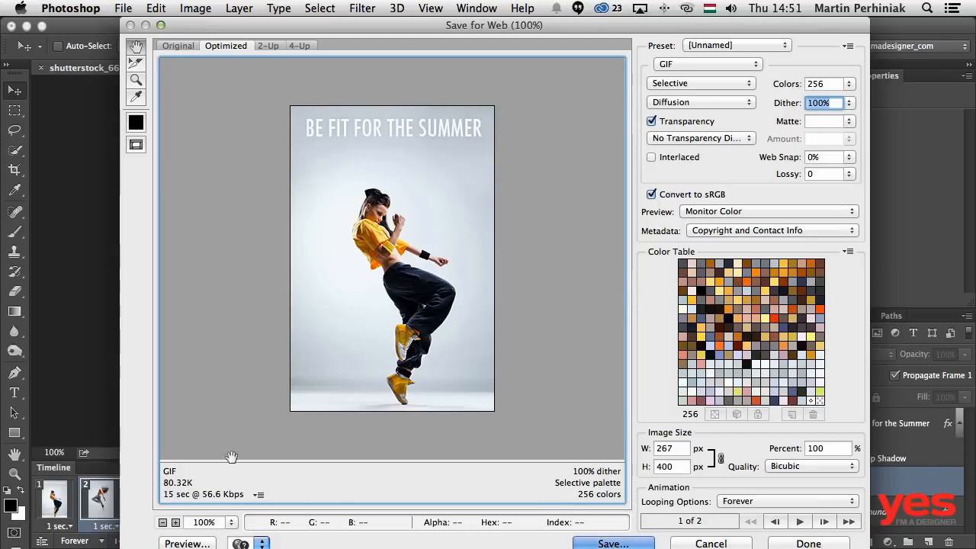
pyautogui.click(798, 521)
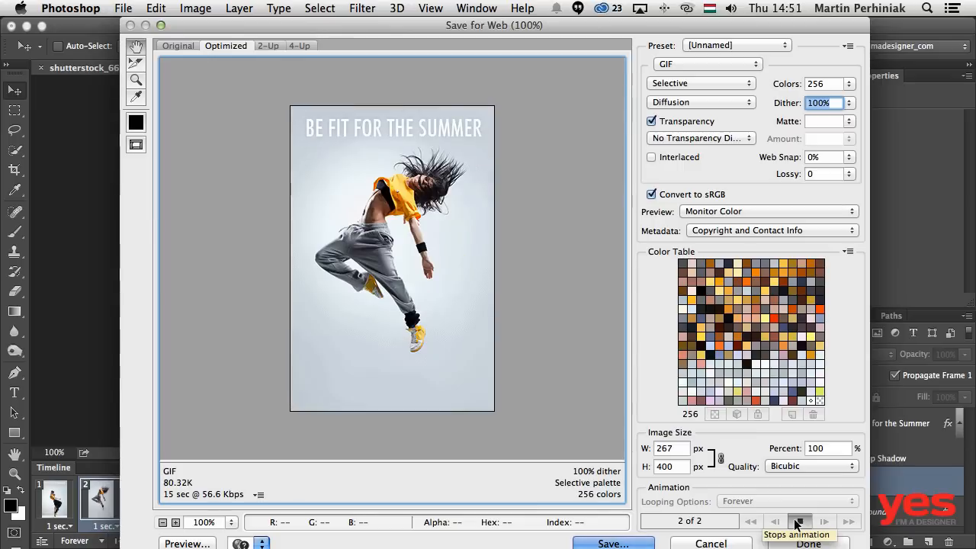
pyautogui.click(798, 522)
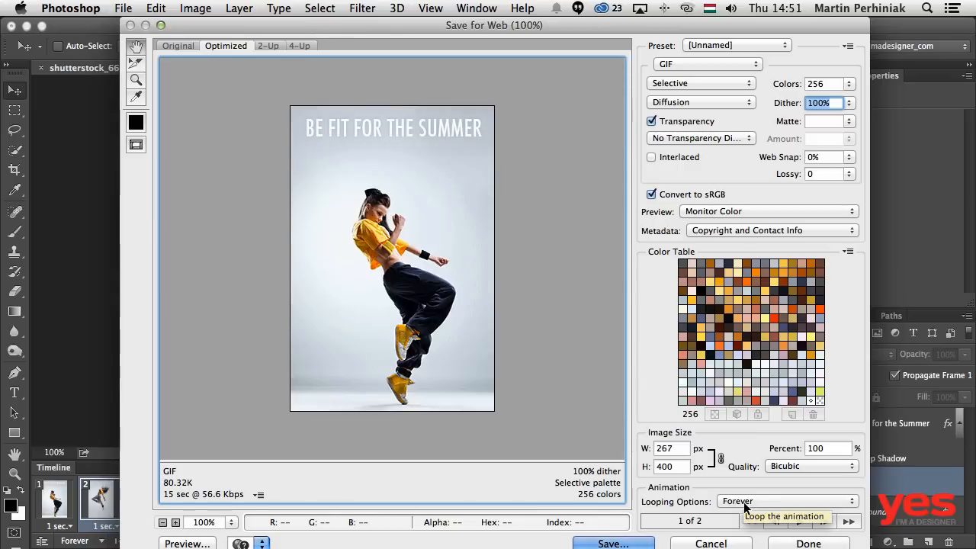
# - Scale the exported GIF down to 200 px wide by 300 px high
pyautogui.click(675, 467)
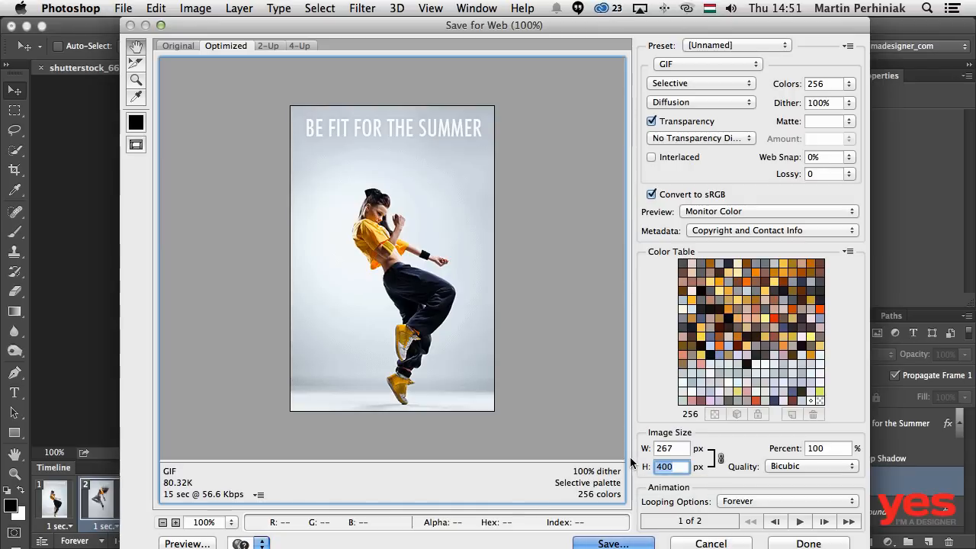
pyautogui.write('300')
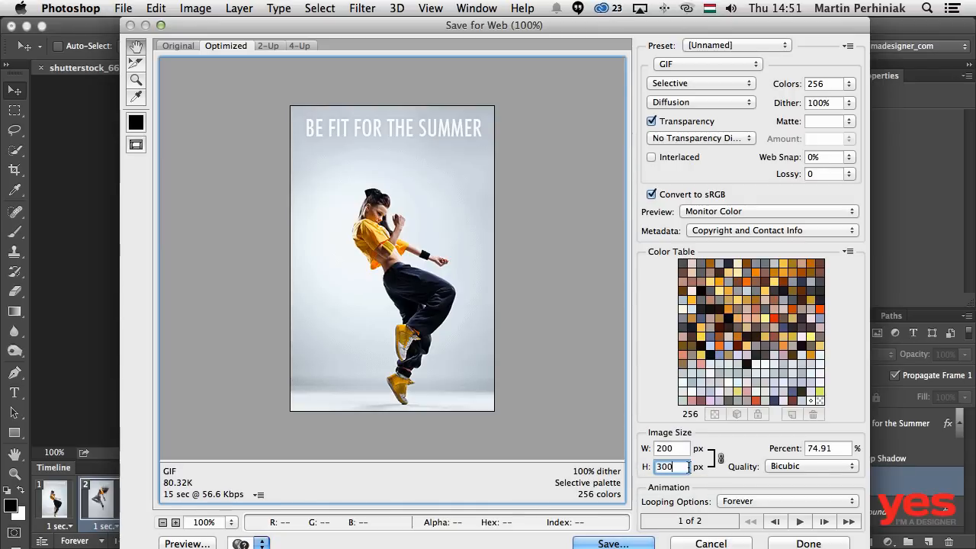
pyautogui.click(683, 449)
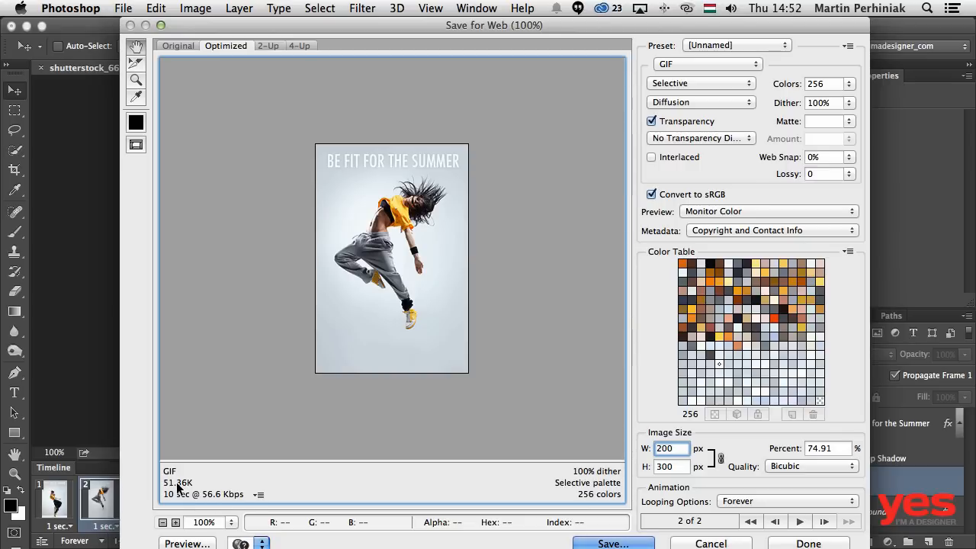
# - Lower the GIF's maximum number of colors gradually to 216 to bring the file size under 50K
pyautogui.click(827, 84)
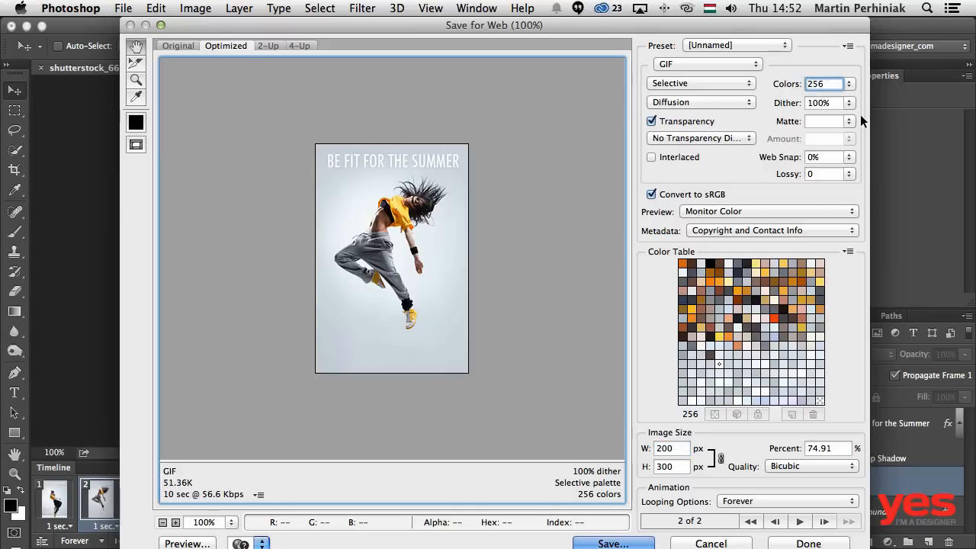
pyautogui.press('Down')
pyautogui.press('Down')
pyautogui.press('Down')
pyautogui.press('Down')
pyautogui.press('Down')
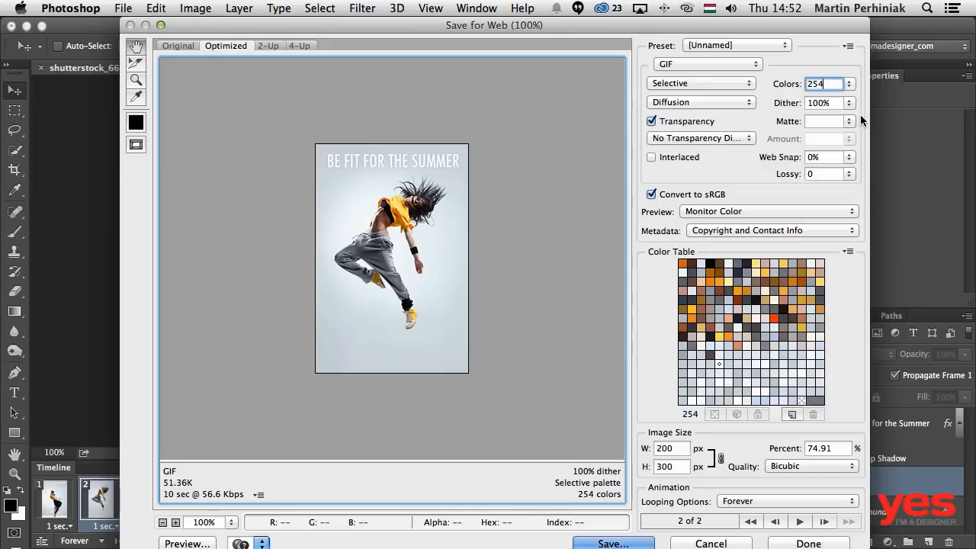
pyautogui.press('Down')
pyautogui.press('Down')
pyautogui.press('Down')
pyautogui.press('Down')
pyautogui.press('Down')
pyautogui.press('Down')
pyautogui.press('Down')
pyautogui.press('Down')
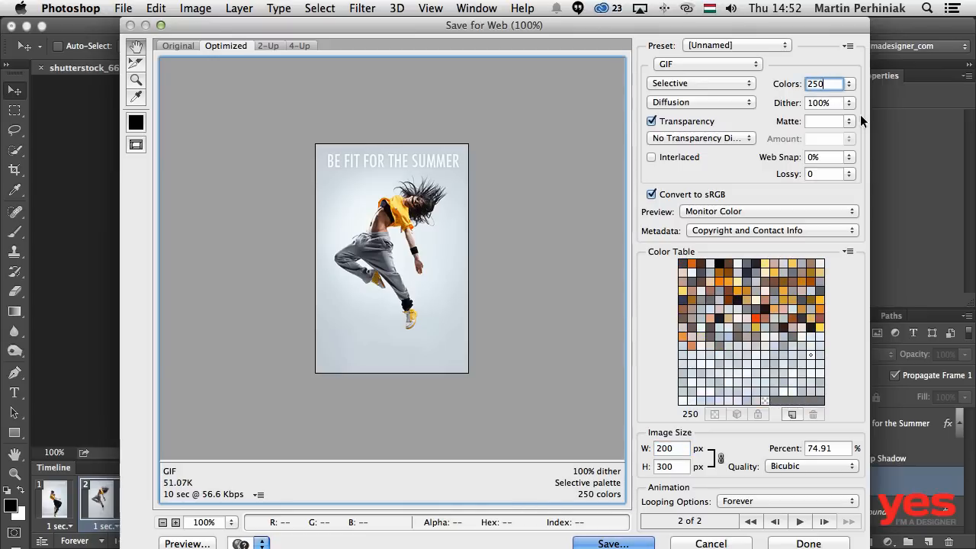
pyautogui.press('Down')
pyautogui.press('Down')
pyautogui.press('Down')
pyautogui.press('Down')
pyautogui.press('Down')
pyautogui.press('Down')
pyautogui.press('Down')
pyautogui.press('Down')
pyautogui.press('Down')
pyautogui.press('Down')
pyautogui.press('Down')
pyautogui.press('Down')
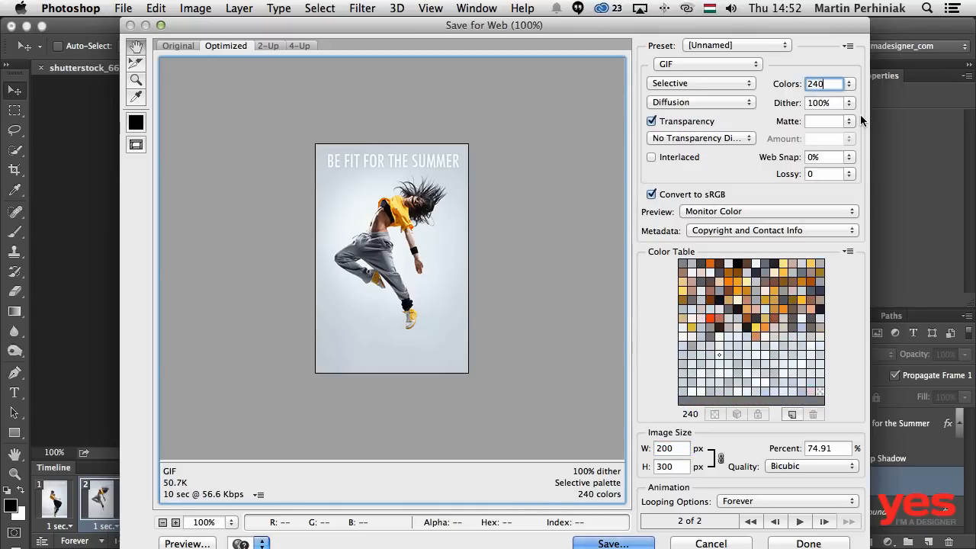
pyautogui.press('Down')
pyautogui.press('Down')
pyautogui.press('Down')
pyautogui.press('Down')
pyautogui.press('Down')
pyautogui.press('Down')
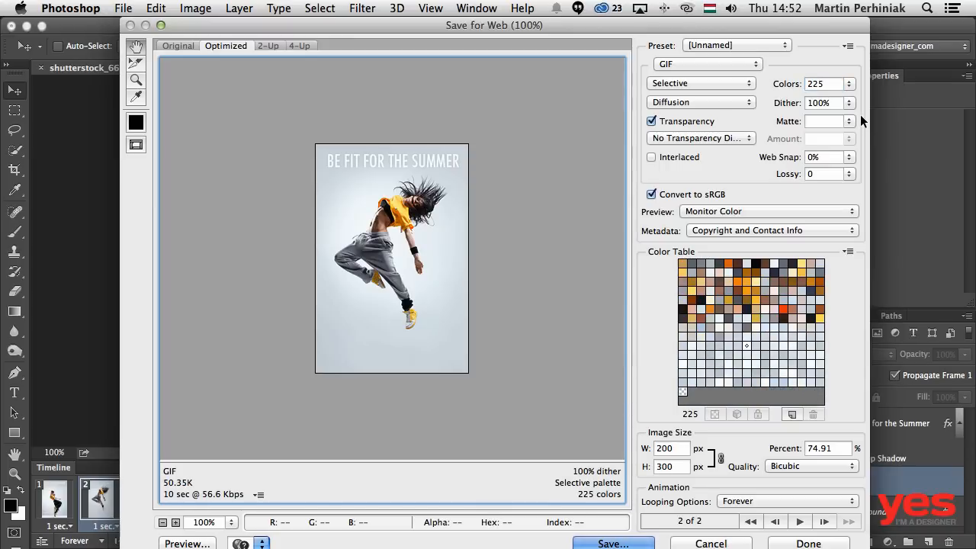
pyautogui.click(831, 84)
pyautogui.hotkey('shift', 'Down')
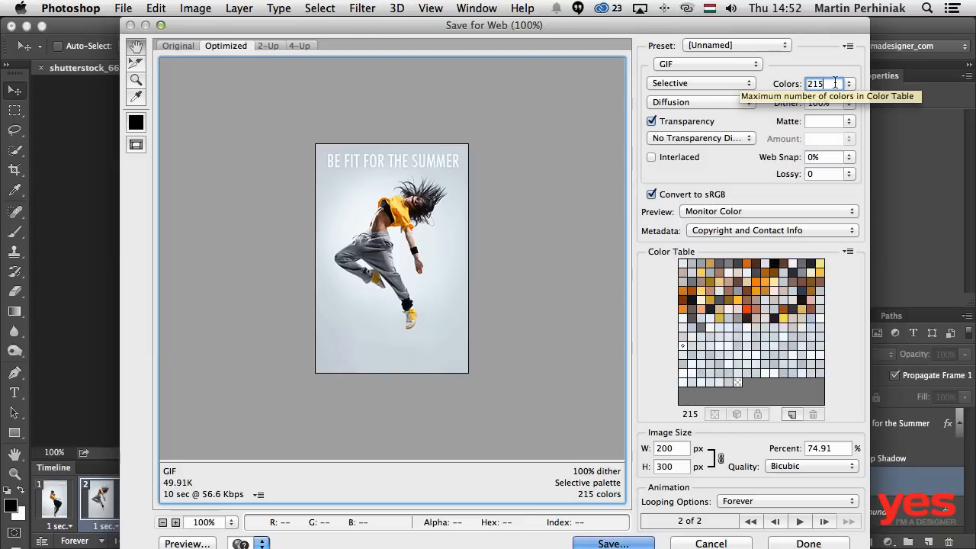
pyautogui.press('Up')
pyautogui.press('Up')
pyautogui.press('Down')
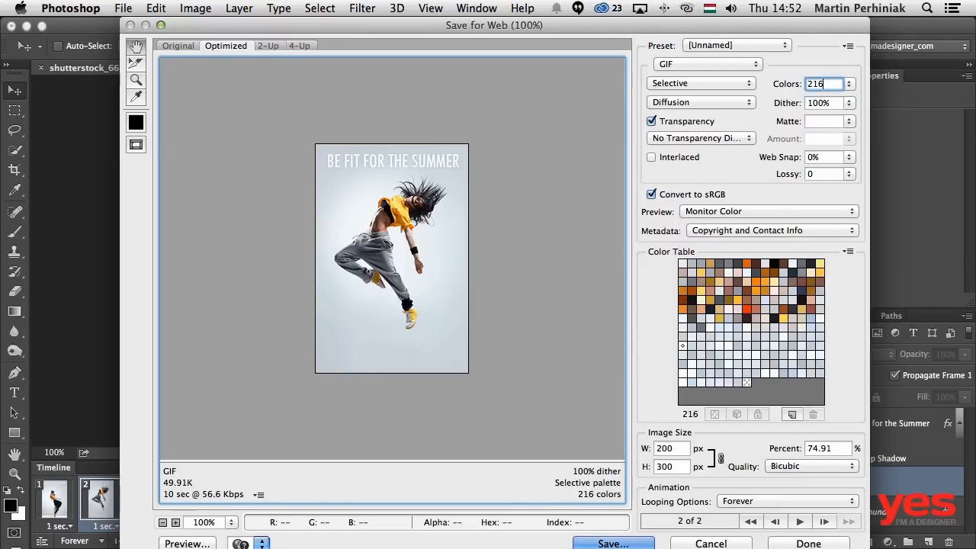
# - Play the optimized animation in the export dialog and open its preview in the web browser
pyautogui.click(799, 522)
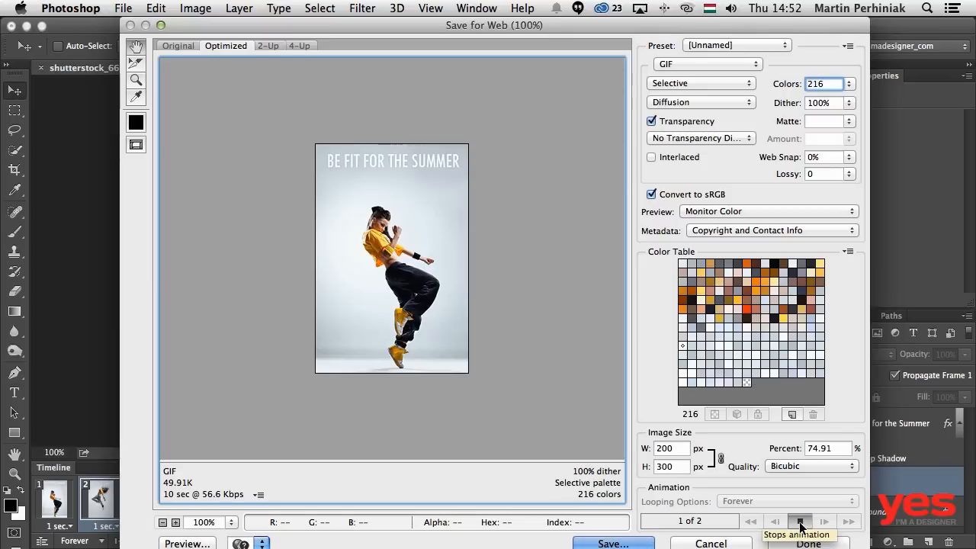
pyautogui.click(800, 523)
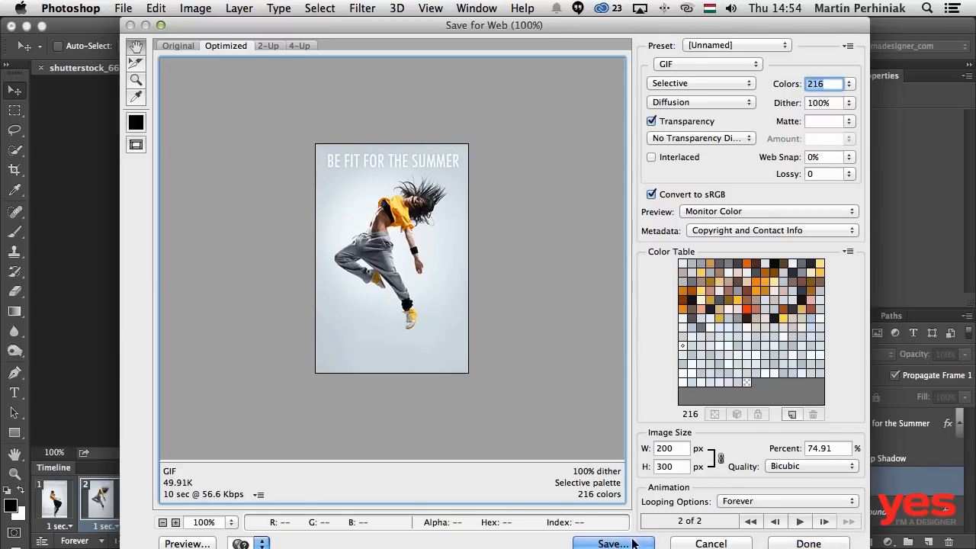
pyautogui.click(188, 539)
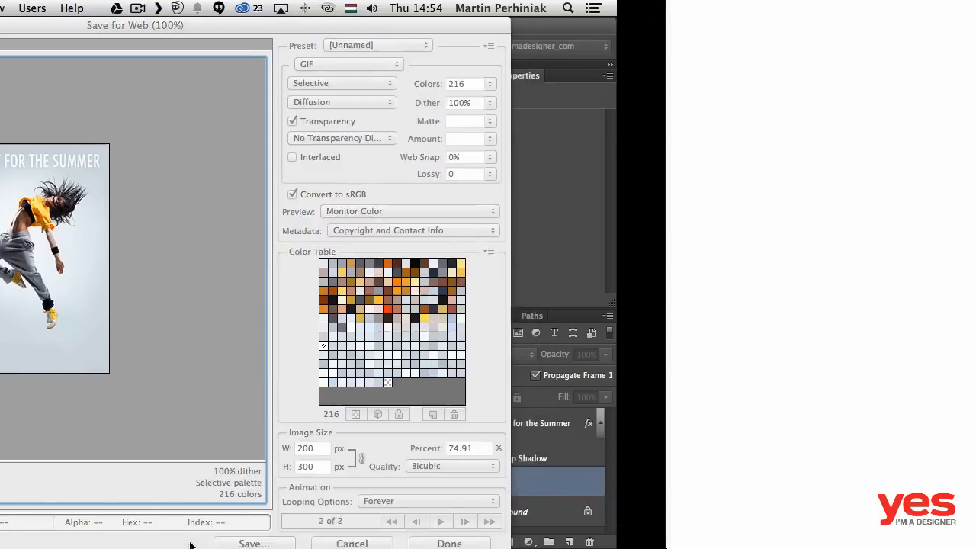